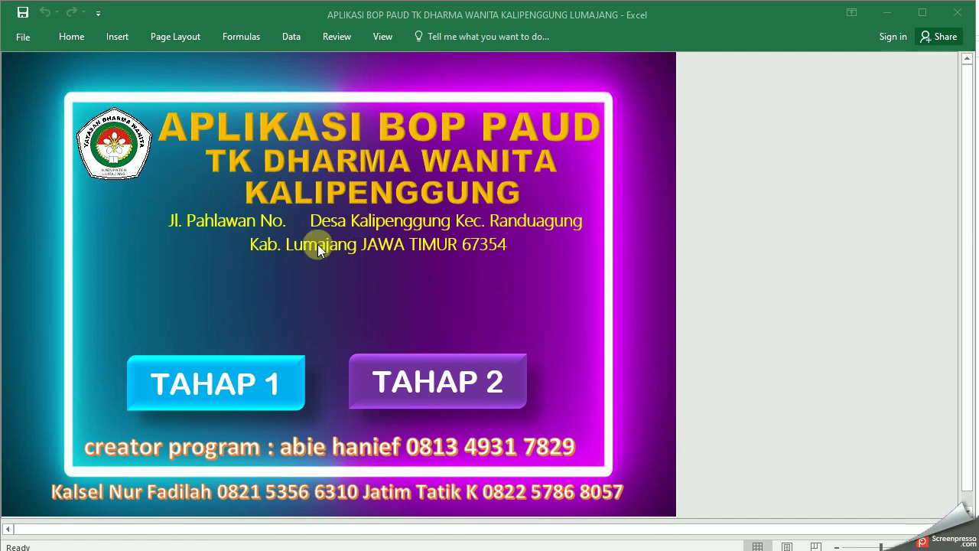
Go to the Tahap 1 menu and open its school data sheet (DATA SEKOLAH)
{"action": "left_click", "coordinate": [723, 319]}
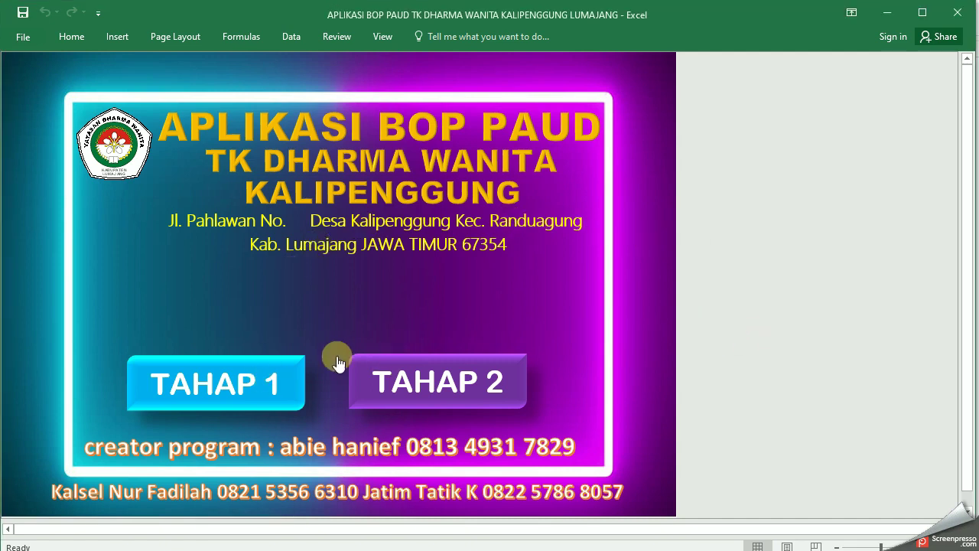
{"action": "left_click", "coordinate": [221, 384]}
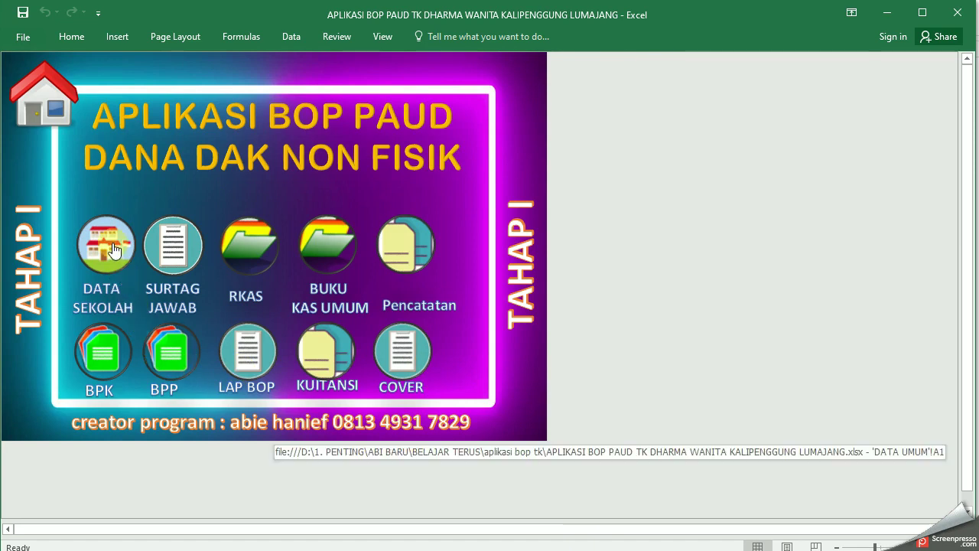
{"action": "left_click", "coordinate": [119, 269]}
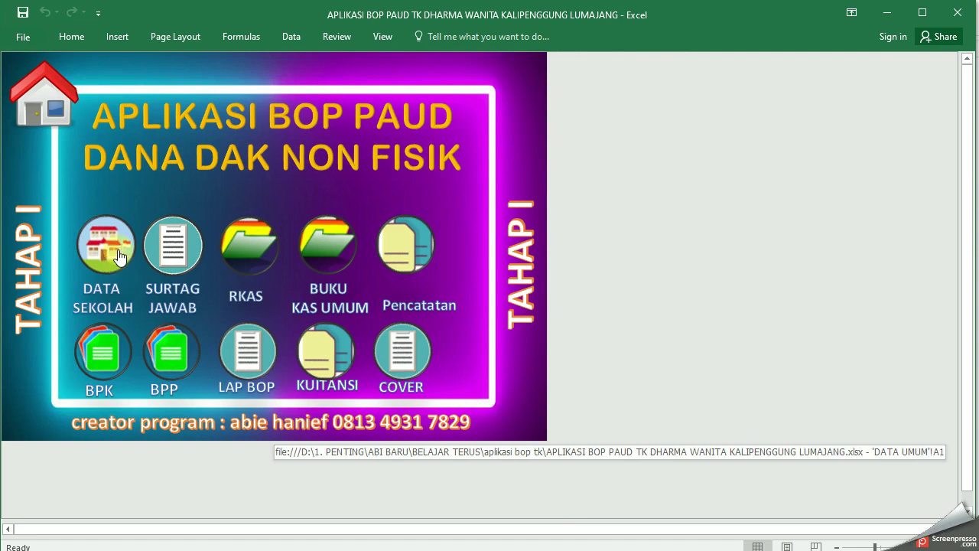
{"action": "left_click", "coordinate": [111, 251]}
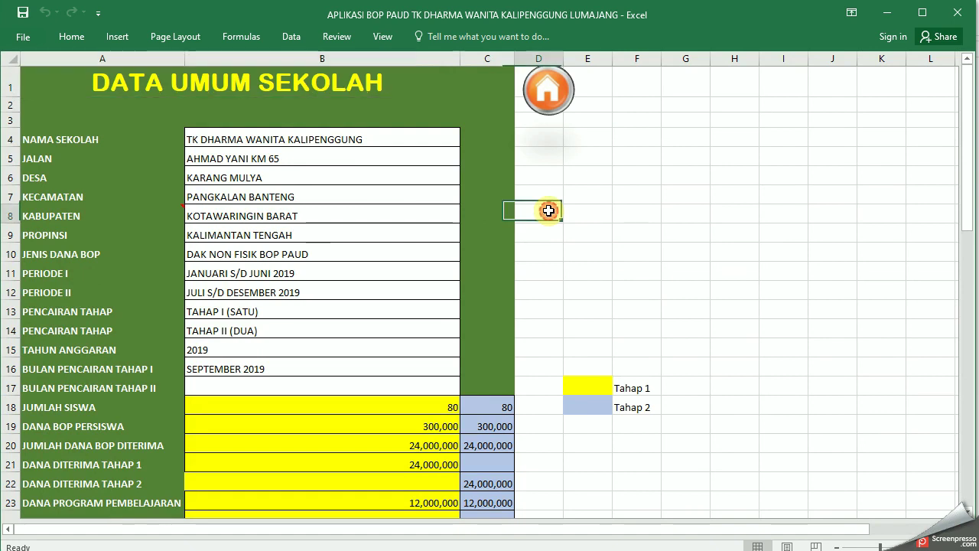
Examine the school identity, address, period, budget year and disbursement month fields in B4 to B17
{"action": "left_click", "coordinate": [331, 142]}
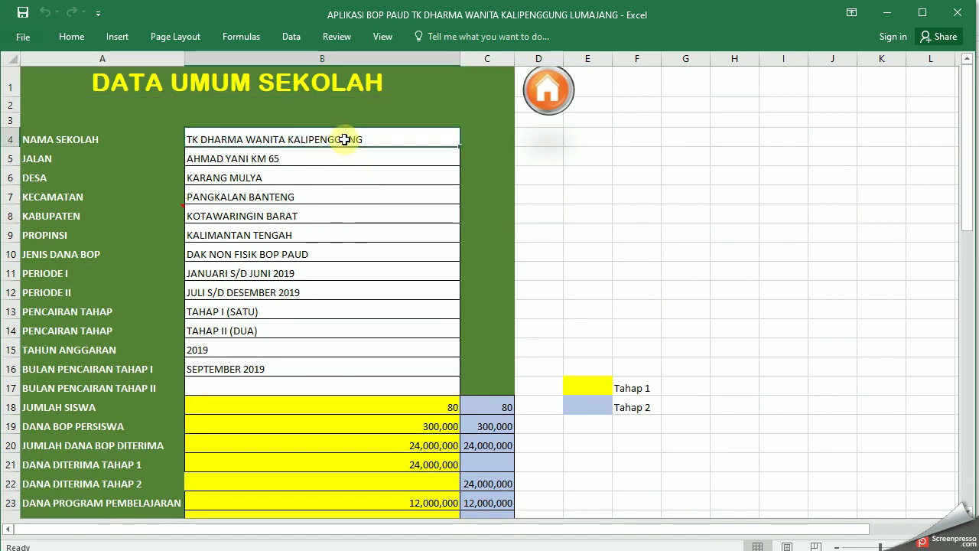
{"action": "left_click_drag", "start_coordinate": [344, 136], "coordinate": [372, 287]}
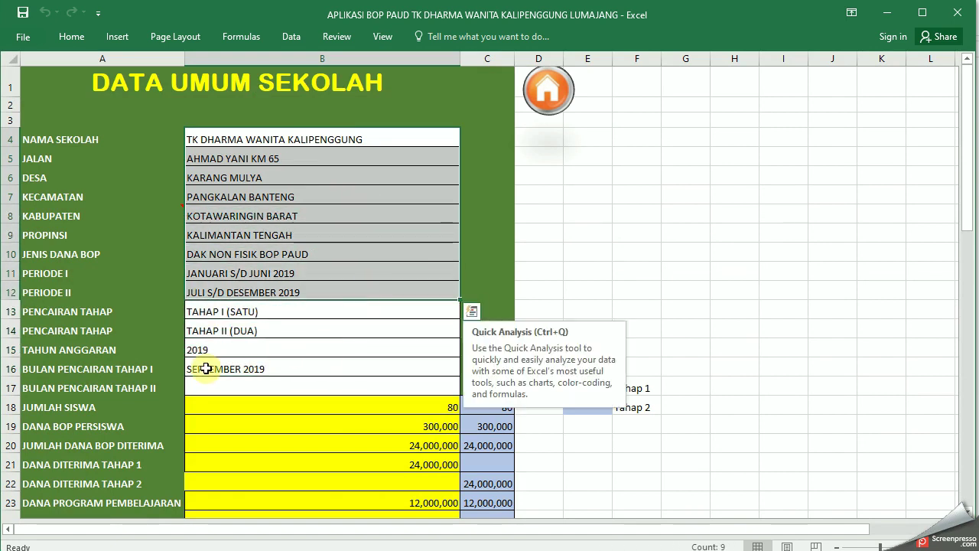
{"action": "left_click", "coordinate": [271, 349]}
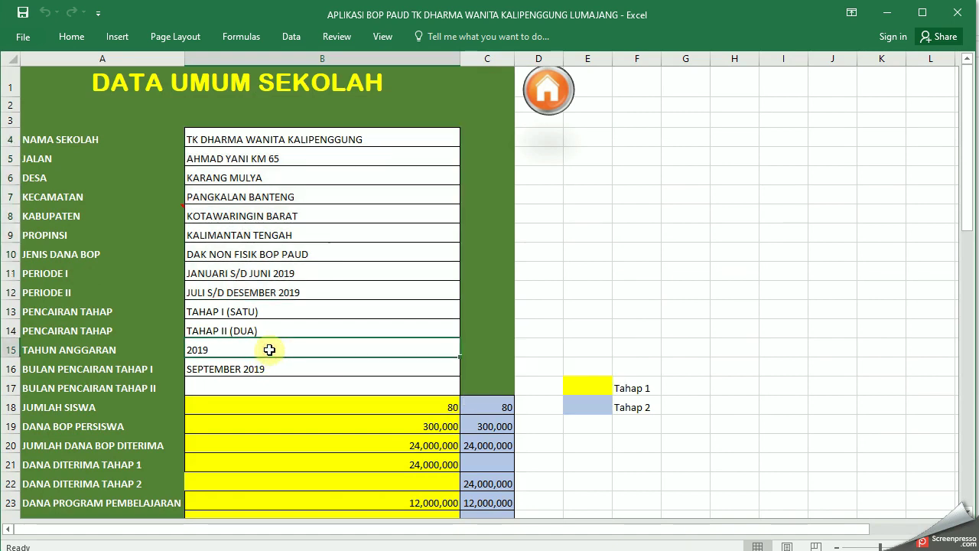
{"action": "left_click", "coordinate": [280, 372]}
{"action": "mouse_move", "coordinate": [280, 372]}
{"action": "left_mouse_down"}
{"action": "mouse_move", "coordinate": [284, 384]}
{"action": "mouse_move", "coordinate": [288, 369]}
{"action": "mouse_move", "coordinate": [288, 387]}
{"action": "left_mouse_up"}
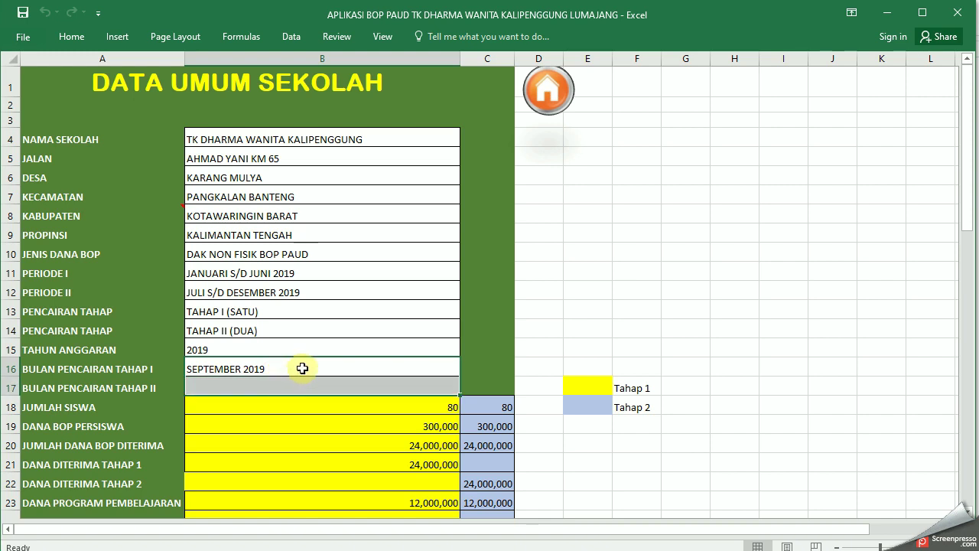
{"action": "left_click", "coordinate": [303, 368]}
{"action": "left_click", "coordinate": [308, 388]}
{"action": "scroll", "coordinate": [386, 364], "scroll_direction": "down", "scroll_amount": 3}
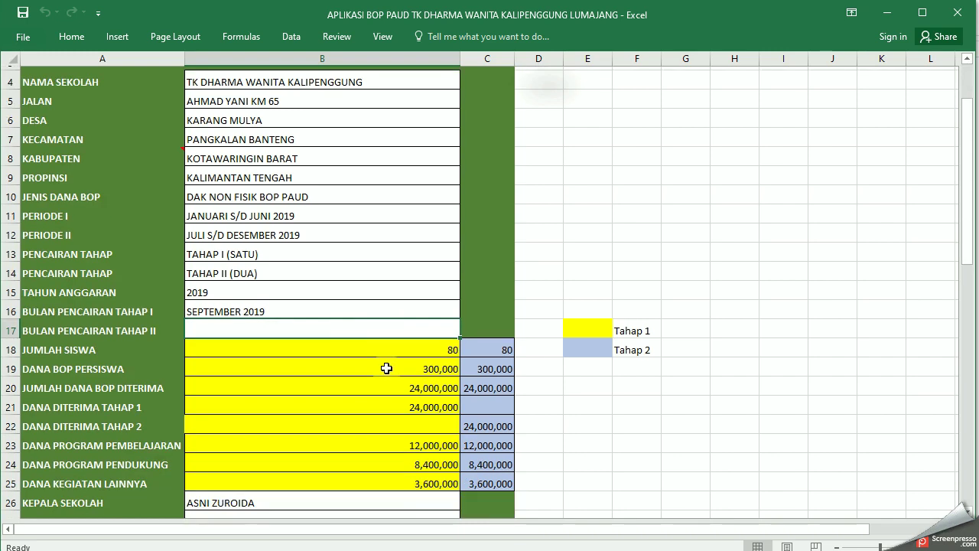
{"action": "scroll", "coordinate": [388, 363], "scroll_direction": "down", "scroll_amount": 1}
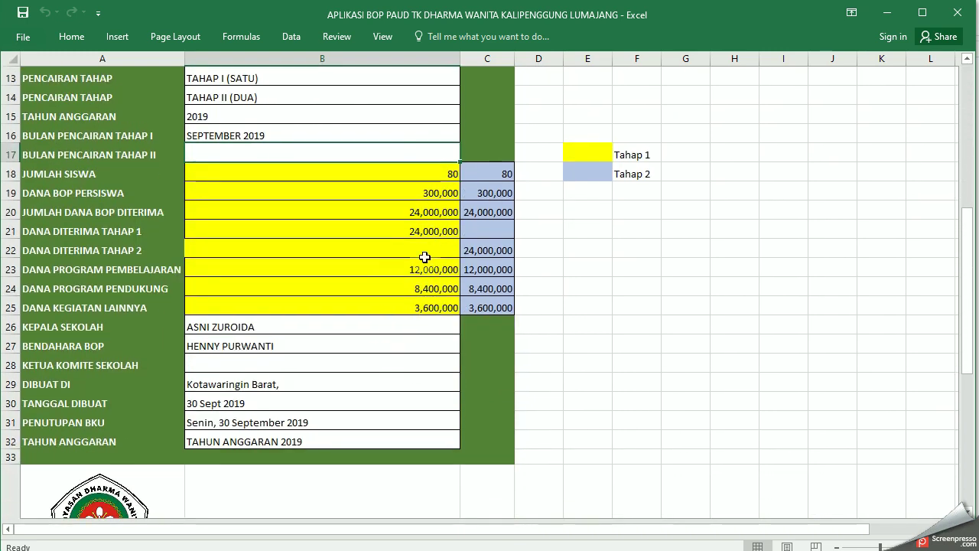
Compare the yellow Tahap 1 and blue Tahap 2 columns from JUMLAH SISWA to DANA KEGIATAN LAINNYA
{"action": "left_click_drag", "start_coordinate": [431, 174], "coordinate": [424, 306]}
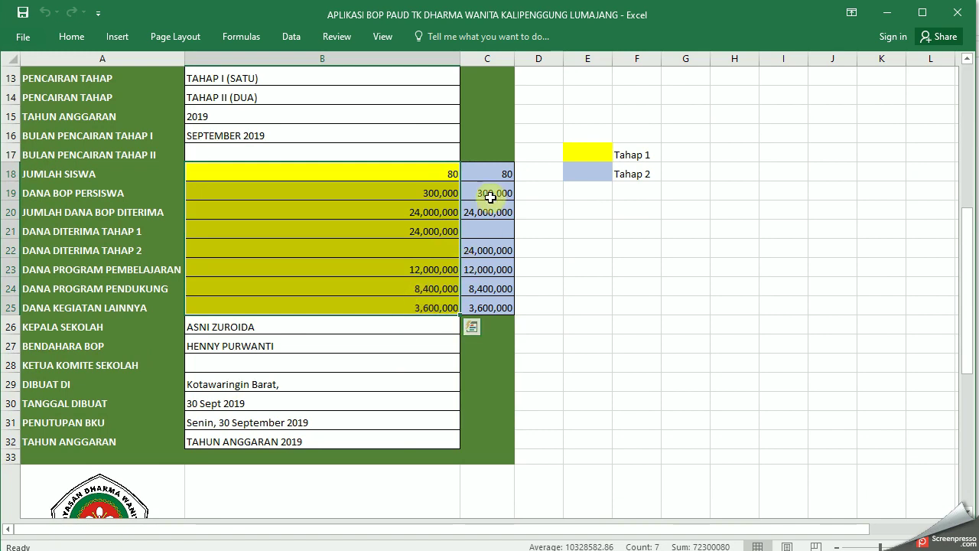
{"action": "left_click_drag", "start_coordinate": [494, 170], "coordinate": [496, 307]}
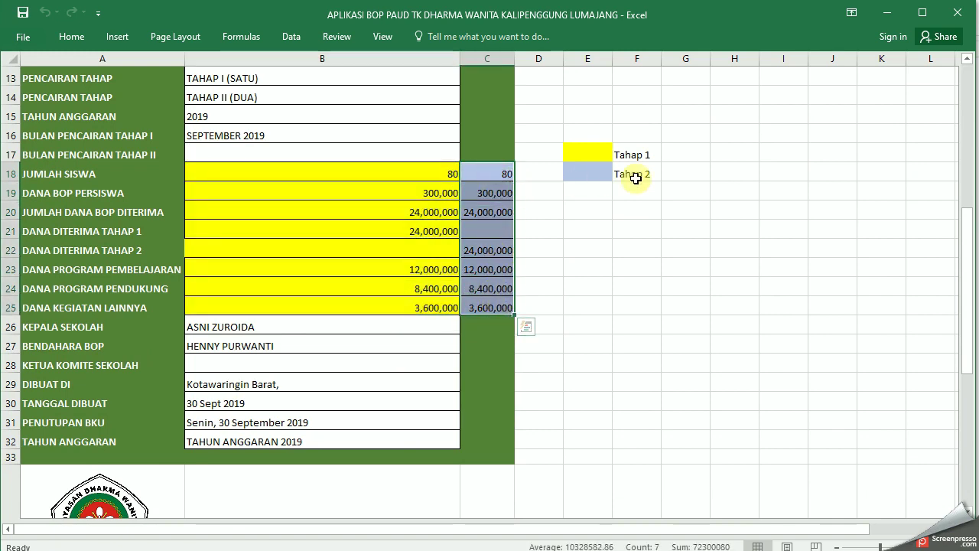
{"action": "left_click", "coordinate": [573, 223]}
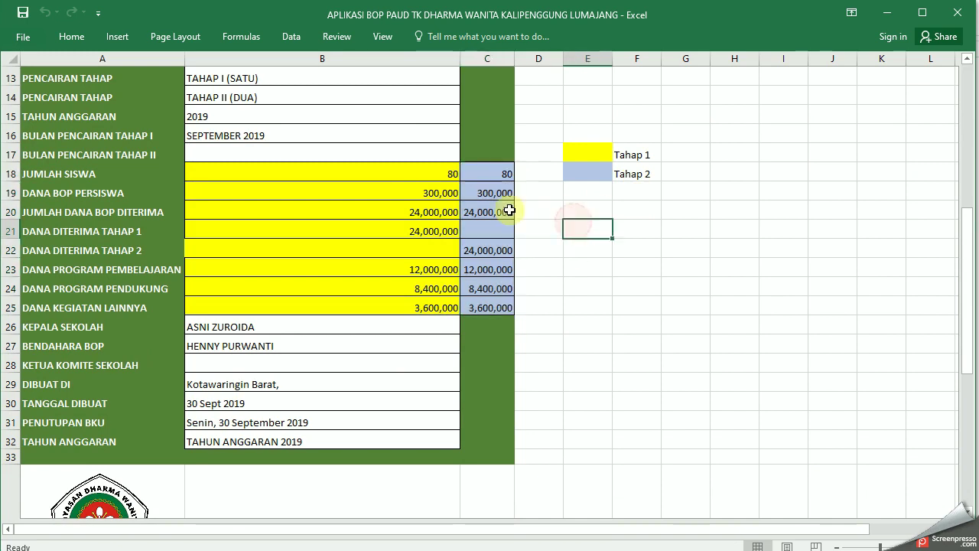
{"action": "left_click", "coordinate": [447, 173]}
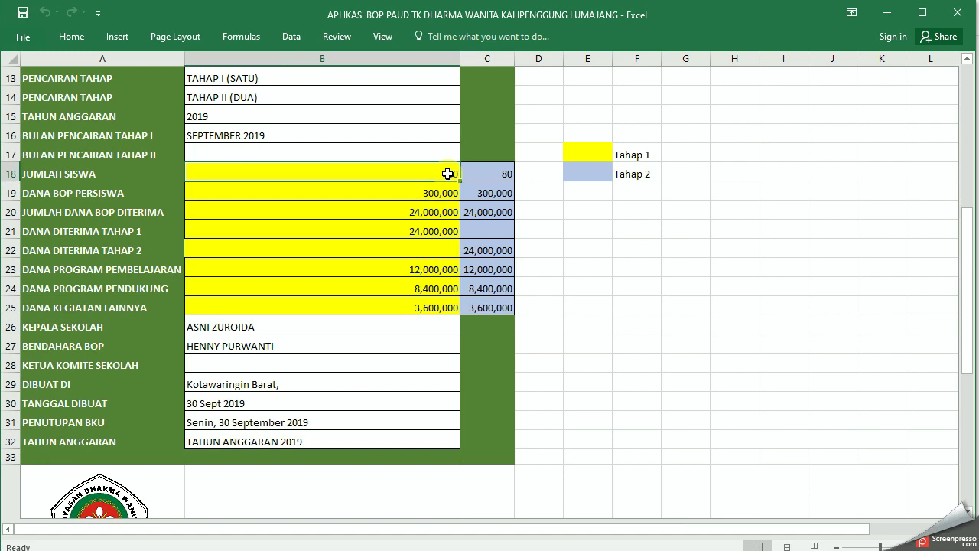
{"action": "left_click", "coordinate": [495, 172]}
{"action": "left_click", "coordinate": [447, 170]}
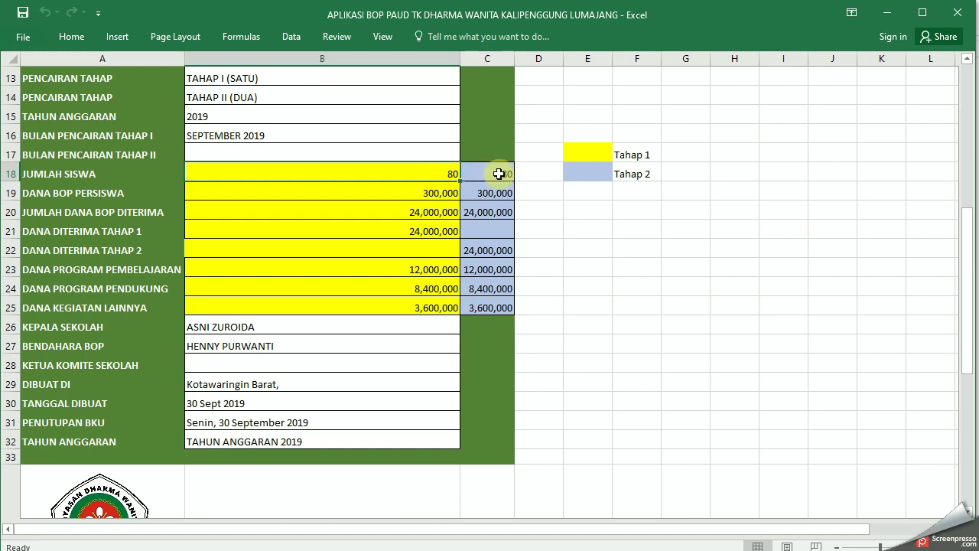
{"action": "left_click", "coordinate": [505, 174]}
{"action": "left_click_drag", "start_coordinate": [451, 177], "coordinate": [448, 306]}
{"action": "left_click_drag", "start_coordinate": [488, 172], "coordinate": [491, 306]}
{"action": "left_click", "coordinate": [606, 212]}
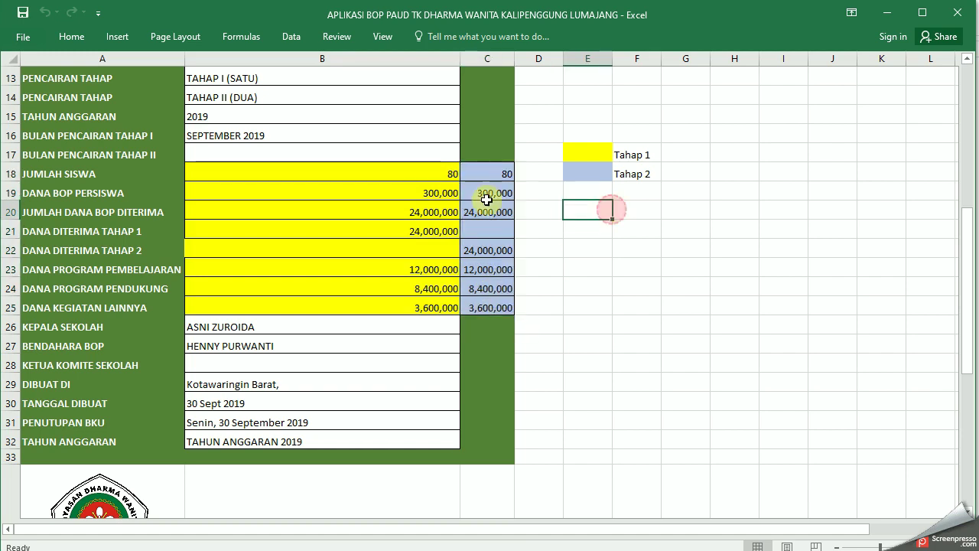
Examine the student count, the BOP fund per student and the fund amounts in rows 20 to 25
{"action": "left_click", "coordinate": [442, 174]}
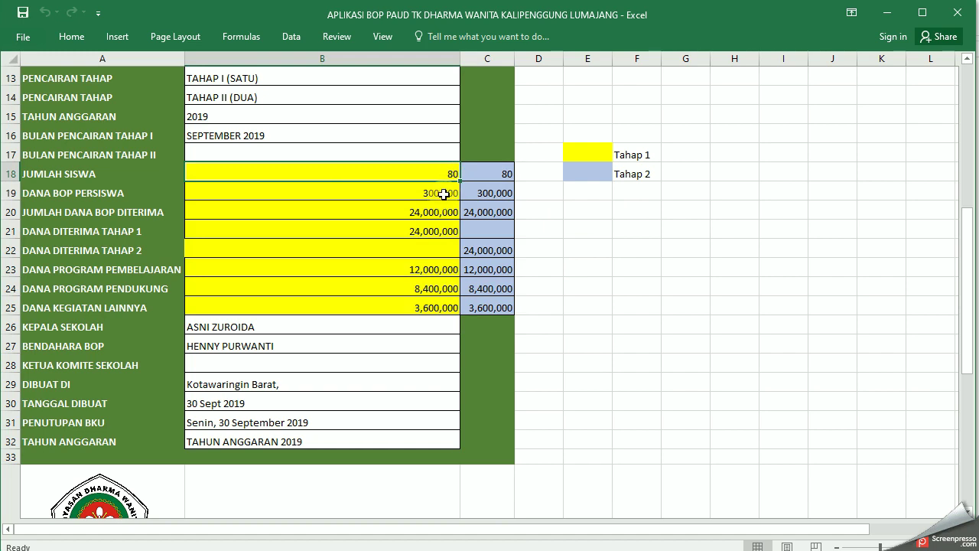
{"action": "left_click", "coordinate": [446, 194]}
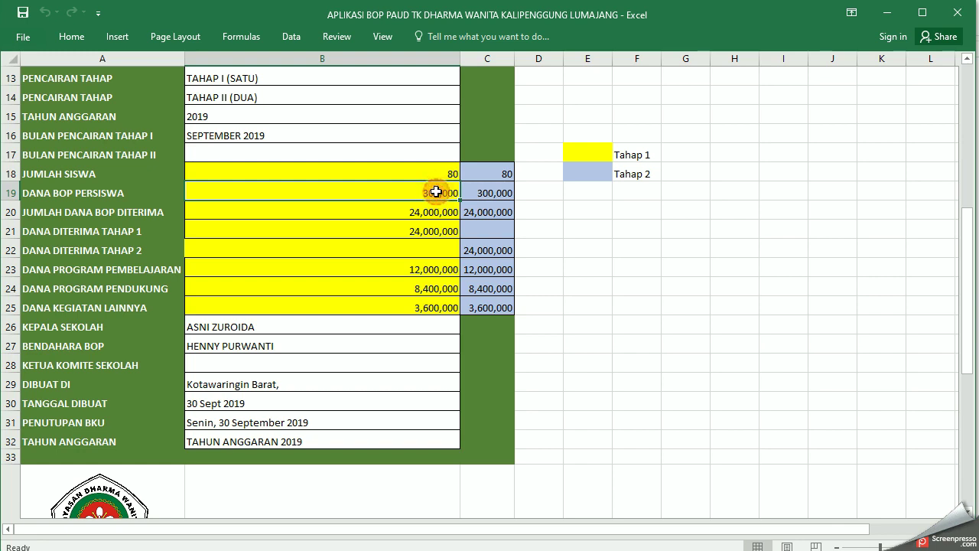
{"action": "double_click", "coordinate": [436, 192]}
{"action": "key", "text": "Return"}
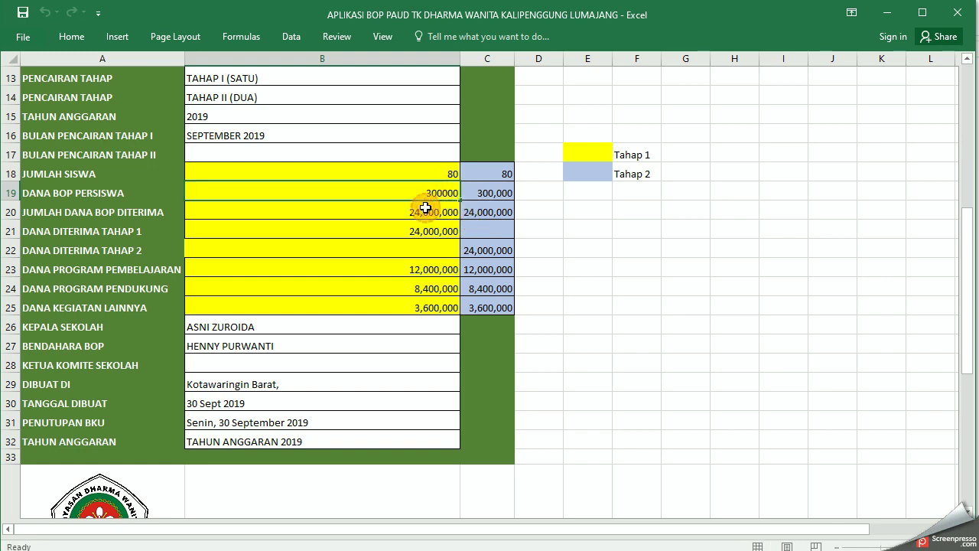
{"action": "left_click_drag", "start_coordinate": [440, 210], "coordinate": [484, 303]}
{"action": "left_click", "coordinate": [439, 213]}
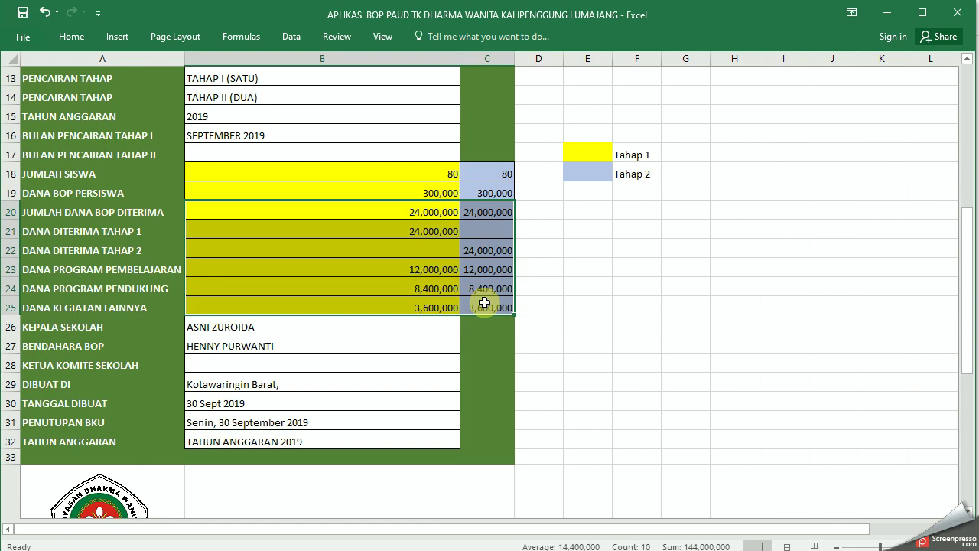
{"action": "left_click", "coordinate": [448, 192]}
{"action": "left_click_drag", "start_coordinate": [423, 191], "coordinate": [498, 193]}
Set JUMLAH SISWA to 50 for Tahap 1 and 48 for Tahap 2
{"action": "mouse_move", "coordinate": [447, 175]}
{"action": "left_mouse_down"}
{"action": "mouse_move", "coordinate": [465, 183]}
{"action": "mouse_move", "coordinate": [449, 173]}
{"action": "left_mouse_up"}
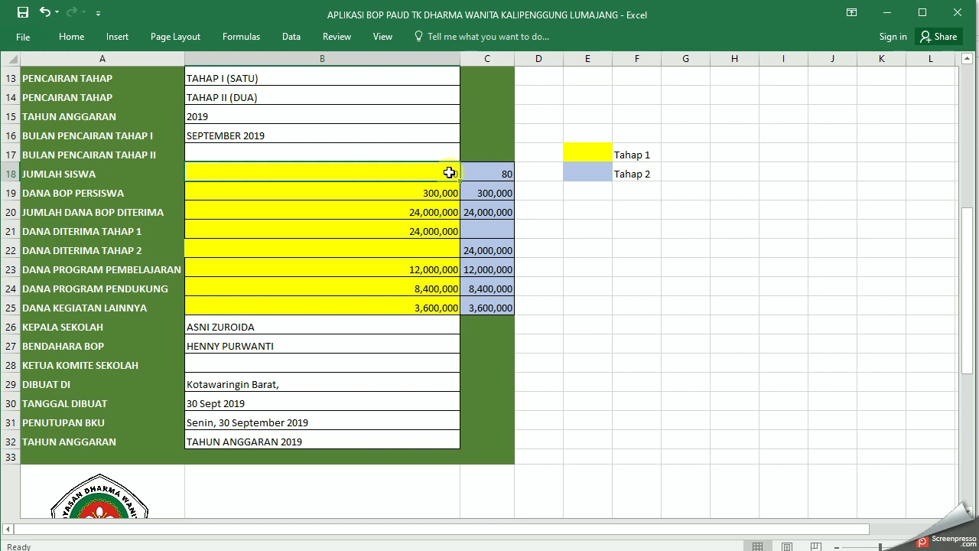
{"action": "type", "text": "50"}
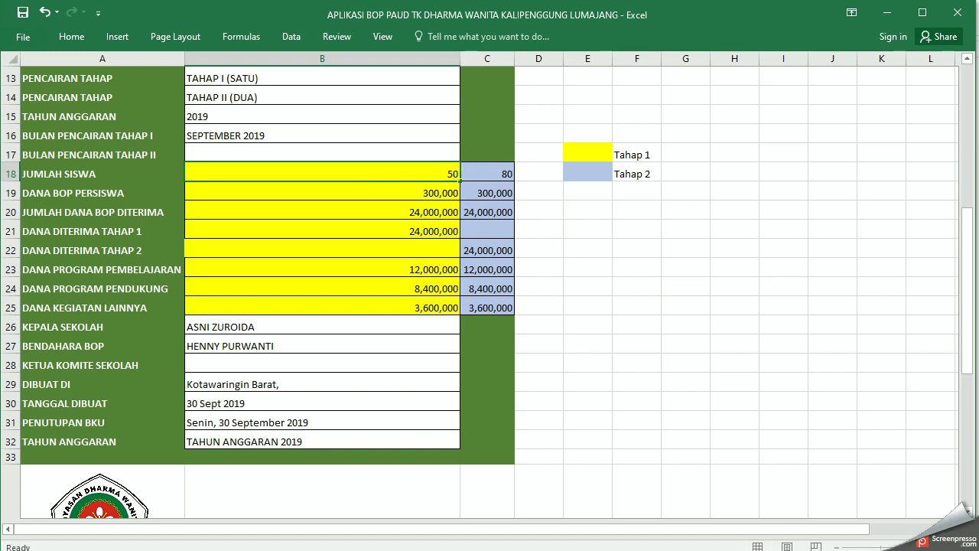
{"action": "key", "text": "Return"}
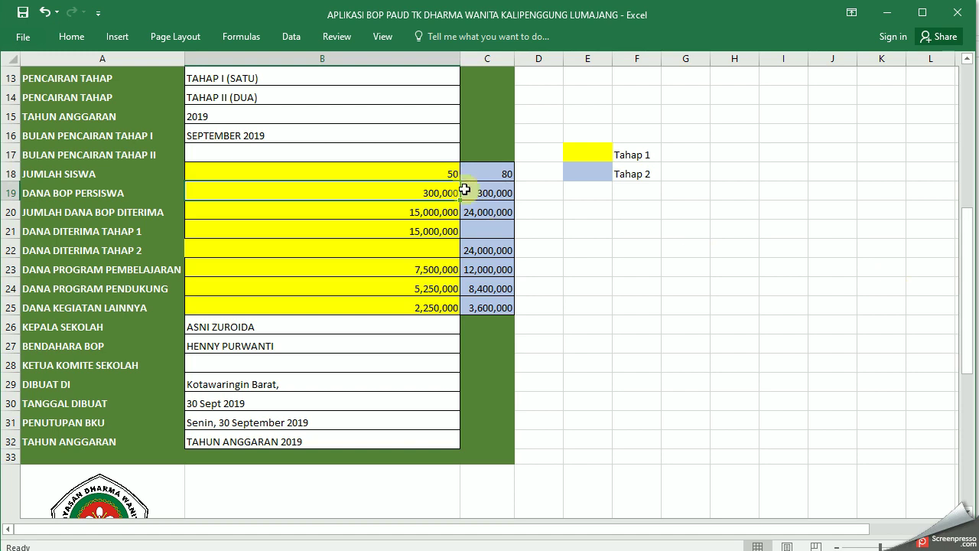
{"action": "left_click", "coordinate": [501, 174]}
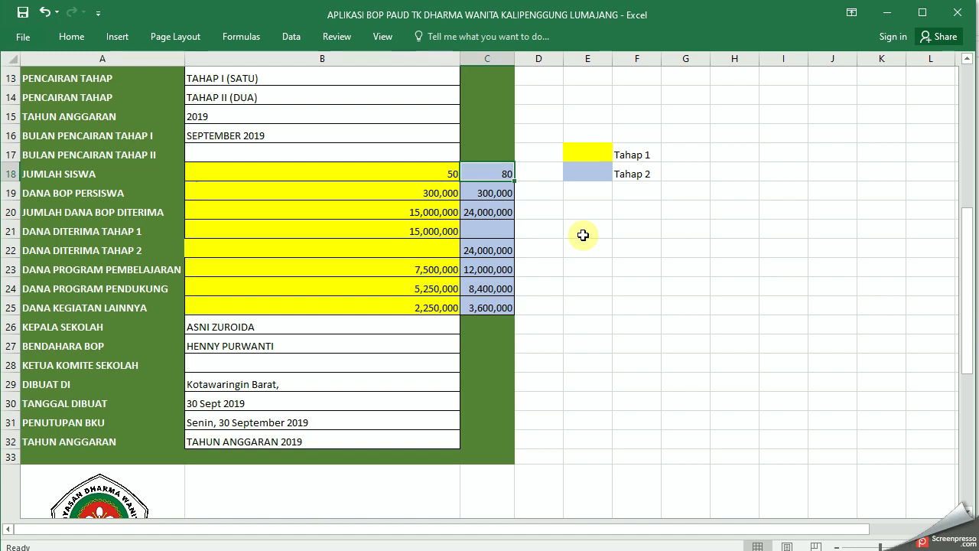
{"action": "type", "text": "4"}
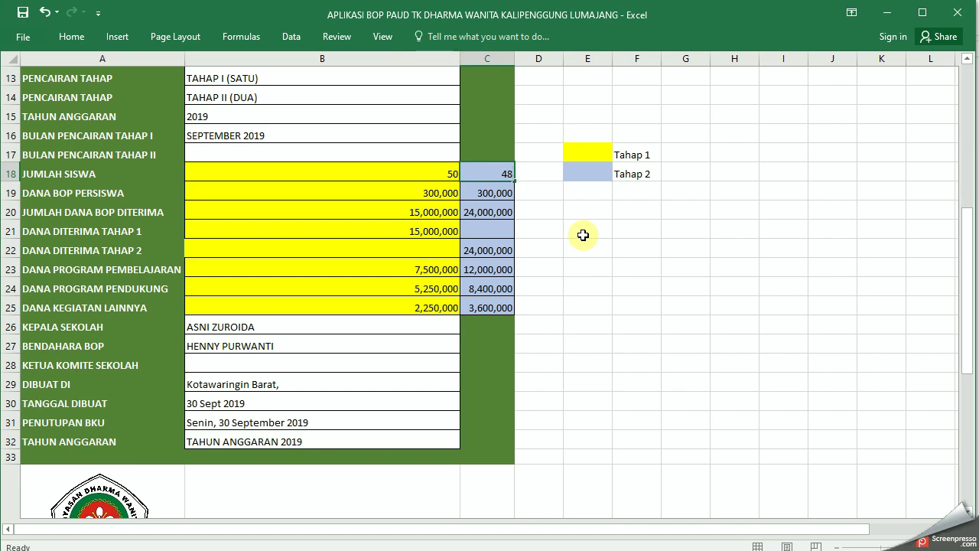
{"action": "key", "text": "Return"}
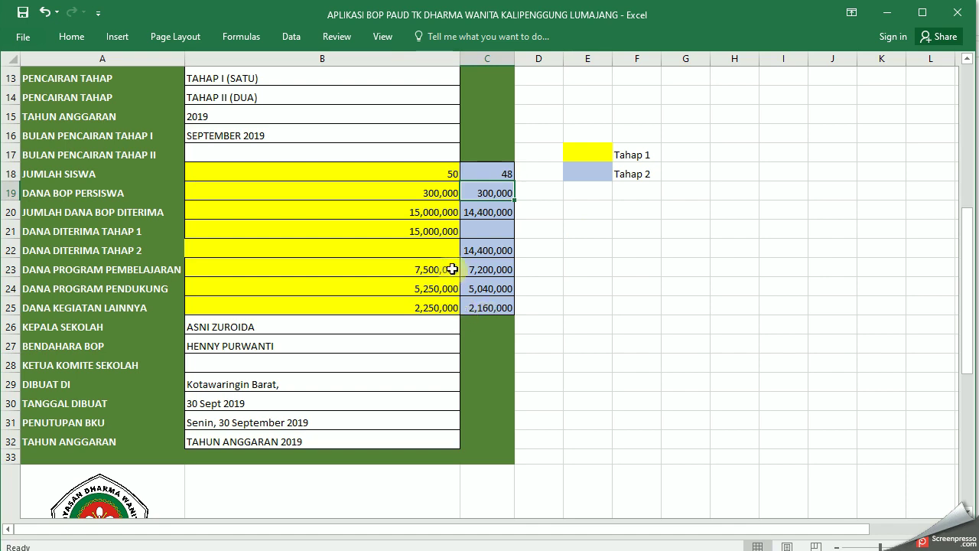
Review the school officials, place and date fields, the school and regency logos, and the KABUPATEN label cell
{"action": "left_click_drag", "start_coordinate": [376, 321], "coordinate": [372, 351]}
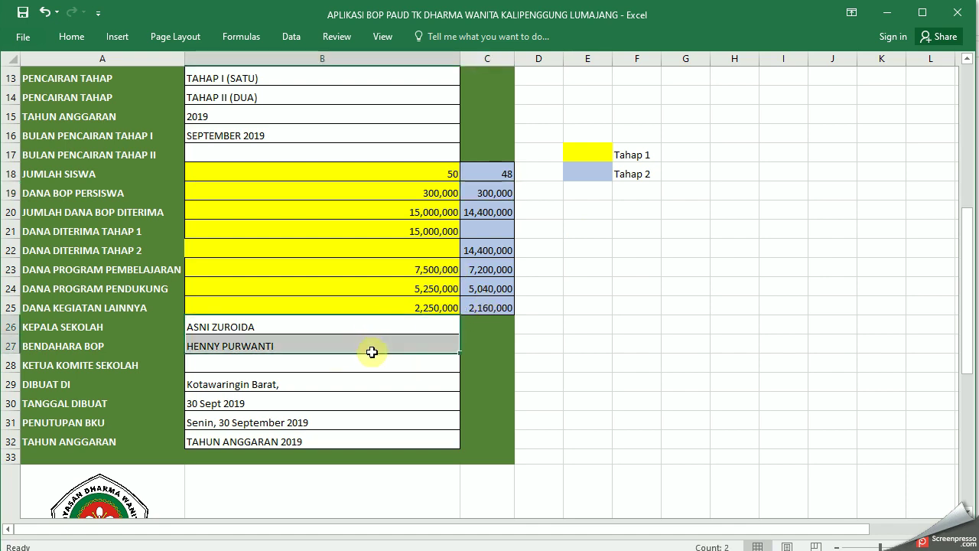
{"action": "left_click", "coordinate": [367, 390]}
{"action": "scroll", "coordinate": [382, 382], "scroll_direction": "down", "scroll_amount": 5}
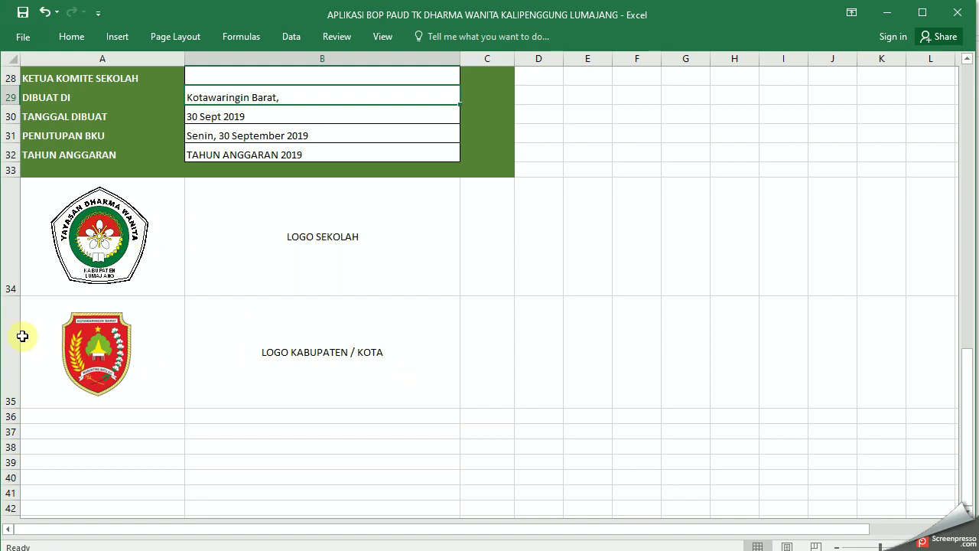
{"action": "scroll", "coordinate": [260, 319], "scroll_direction": "up", "scroll_amount": 2}
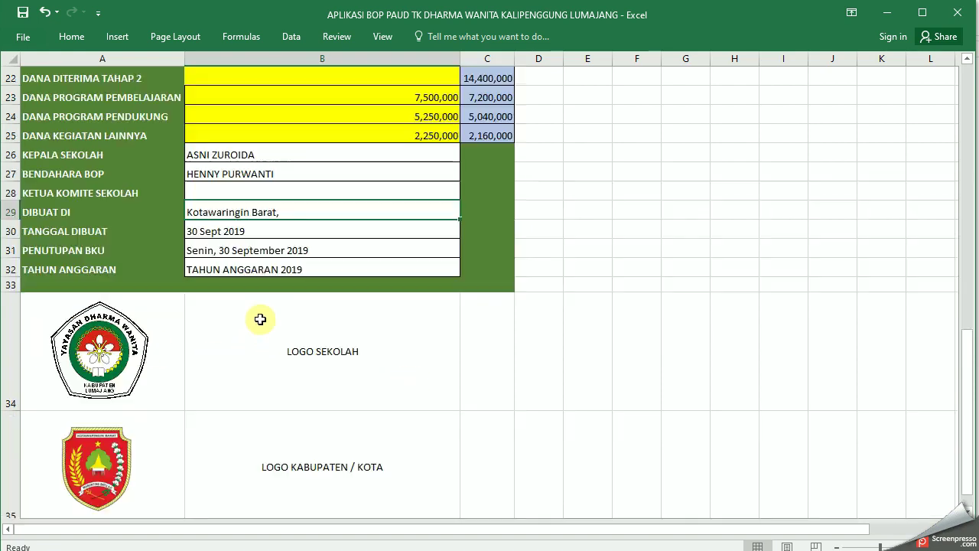
{"action": "scroll", "coordinate": [260, 319], "scroll_direction": "up", "scroll_amount": 7}
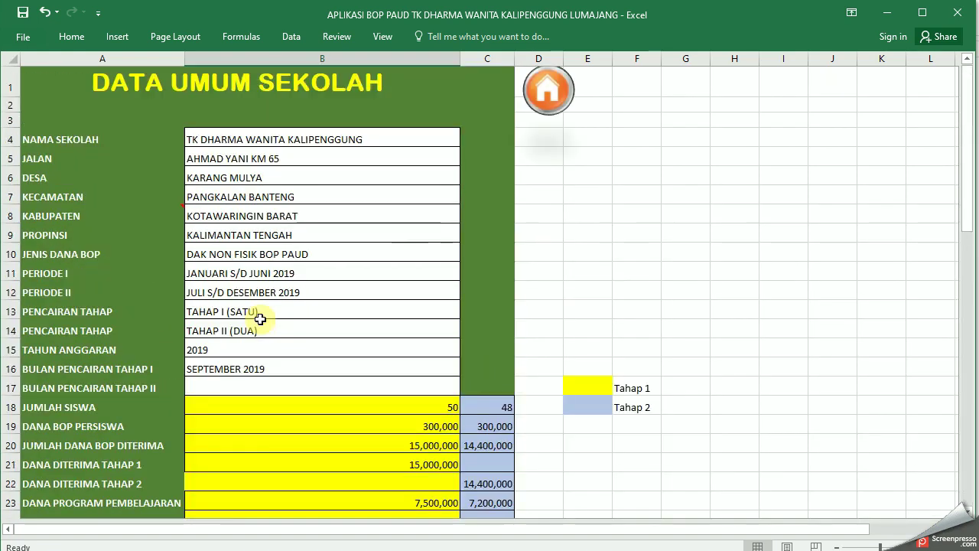
{"action": "mouse_move", "coordinate": [102, 221]}
{"action": "left_click", "coordinate": [105, 218]}
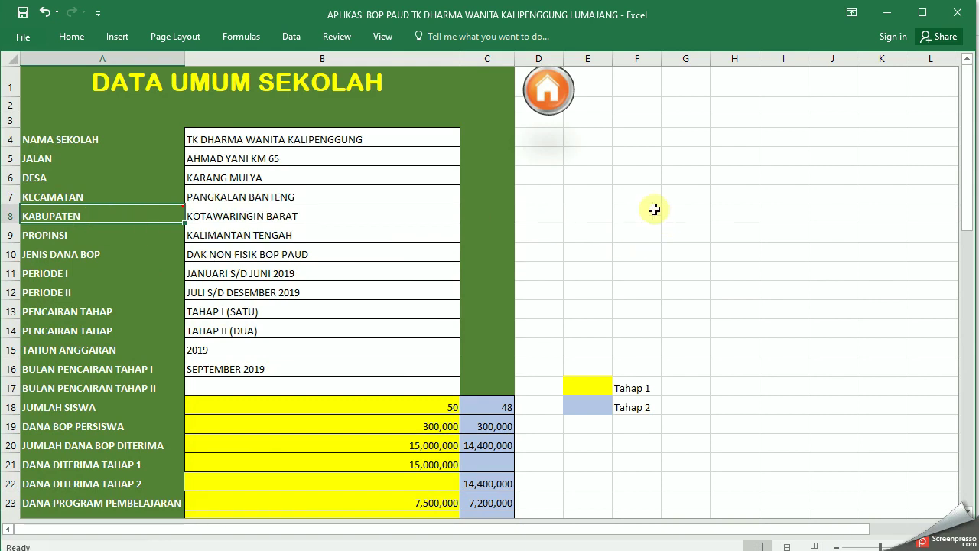
Return to the Tahap 1 menu, open the statement of responsibility (SURTAG JAWAB) and review its letterhead and fund amounts
{"action": "left_click", "coordinate": [550, 94]}
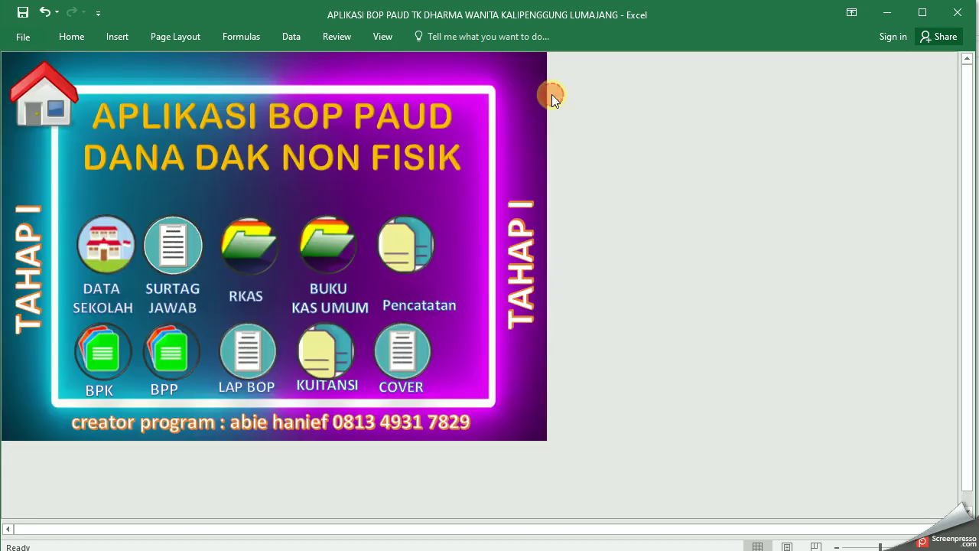
{"action": "left_click", "coordinate": [180, 245]}
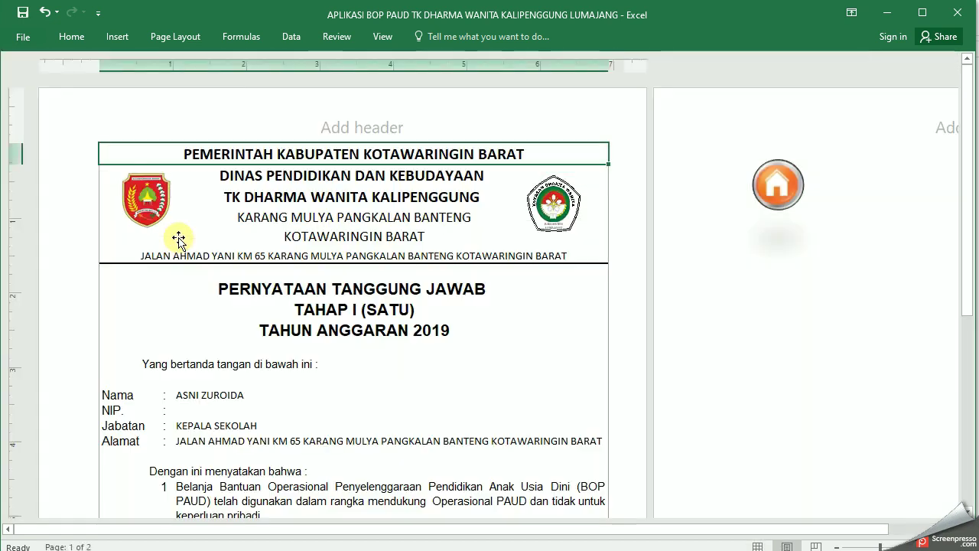
{"action": "scroll", "coordinate": [432, 309], "scroll_direction": "down", "scroll_amount": 10}
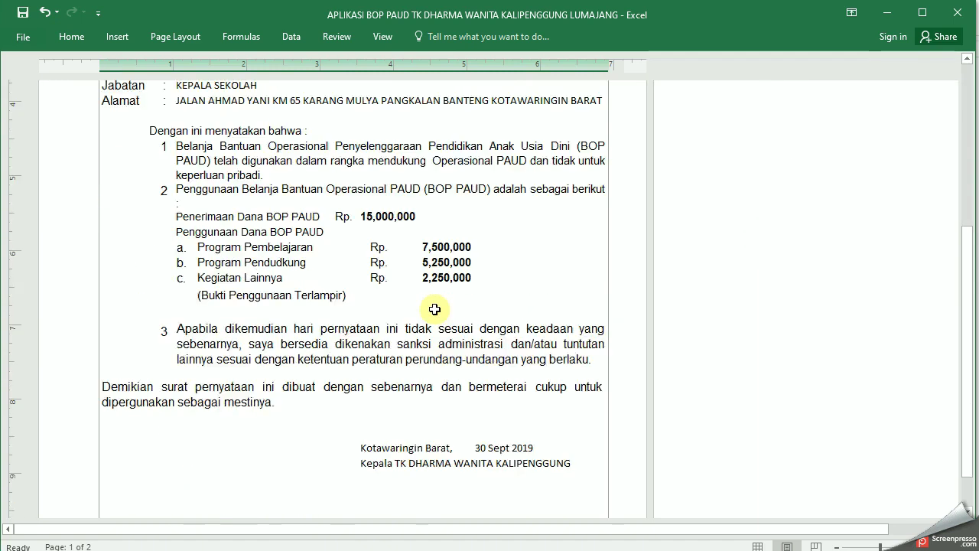
{"action": "scroll", "coordinate": [433, 320], "scroll_direction": "up", "scroll_amount": 10}
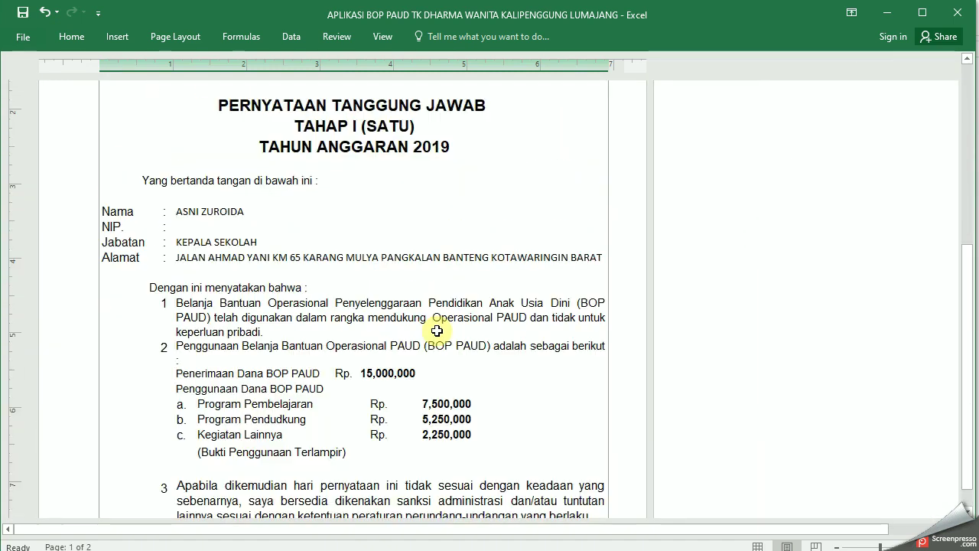
Return to the Tahap 1 menu, open the RKAS sheet and review its header and budget table
{"action": "left_click", "coordinate": [779, 185]}
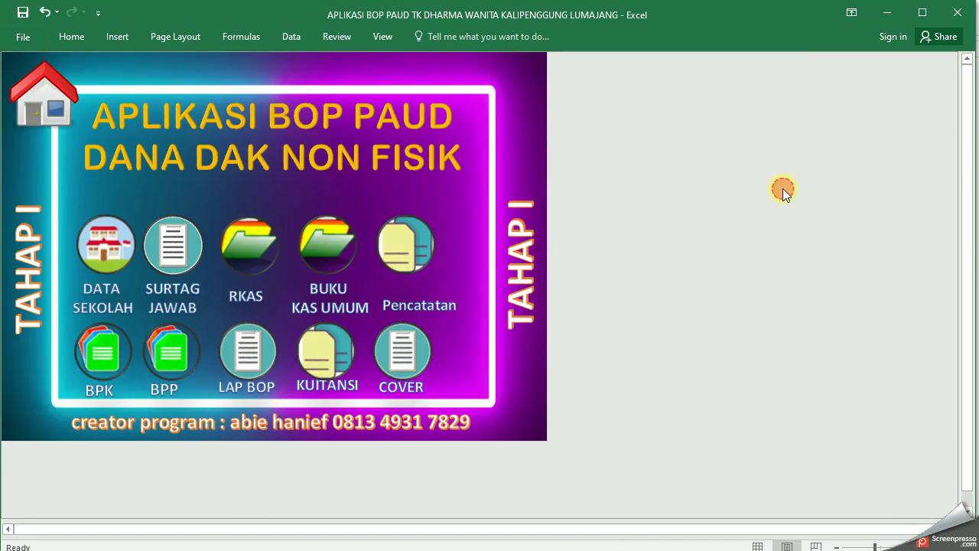
{"action": "left_click", "coordinate": [248, 253]}
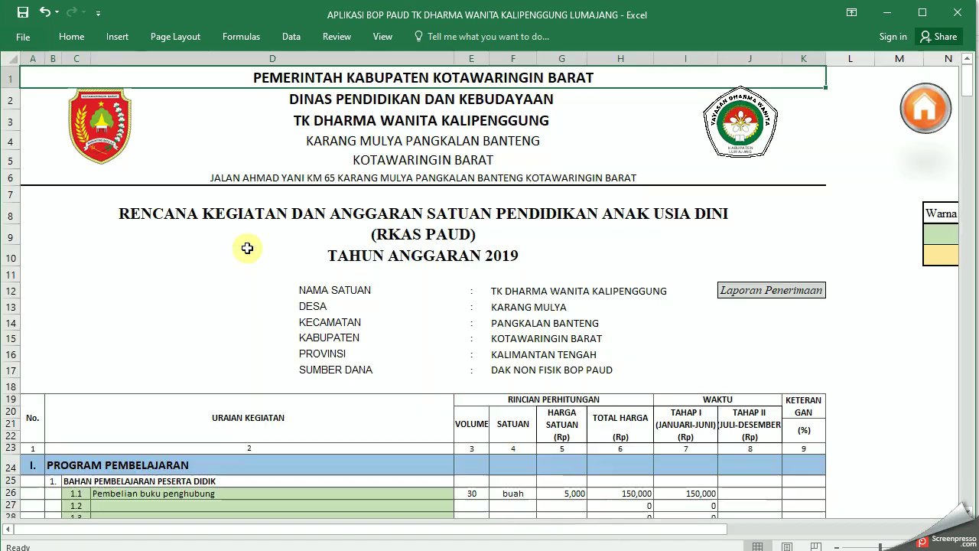
{"action": "scroll", "coordinate": [696, 316], "scroll_direction": "down", "scroll_amount": 3}
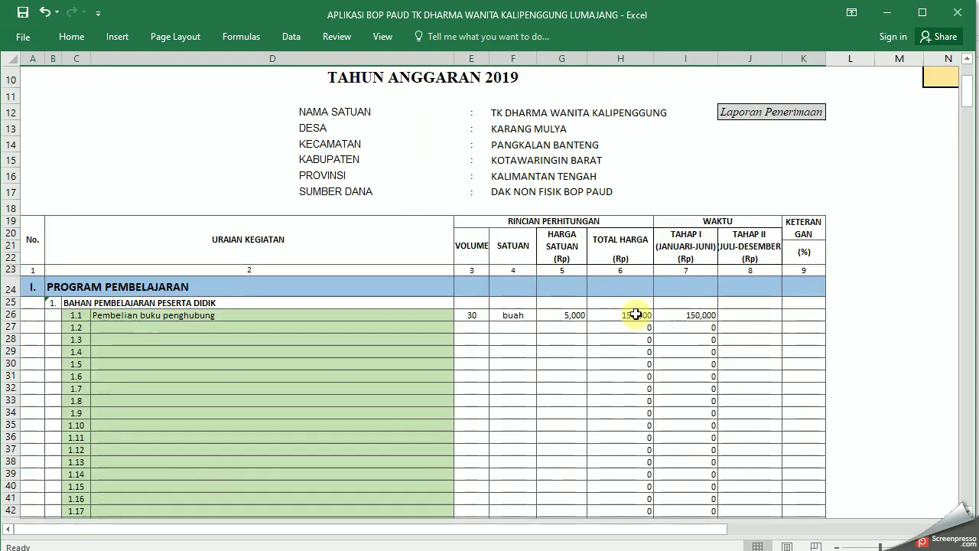
{"action": "scroll", "coordinate": [551, 303], "scroll_direction": "down", "scroll_amount": 3}
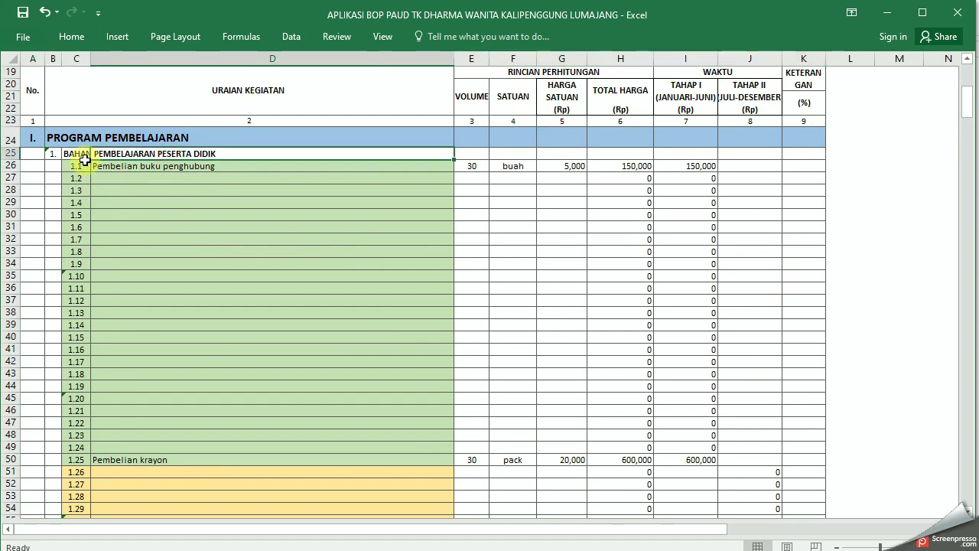
Examine the green item rows 1.1 to 1.25 and the yellow item rows 1.26 to 1.50 under BAHAN PEMBELAJARAN PESERTA DIDIK
{"action": "left_click", "coordinate": [76, 154]}
{"action": "scroll", "coordinate": [100, 214], "scroll_direction": "down", "scroll_amount": 3}
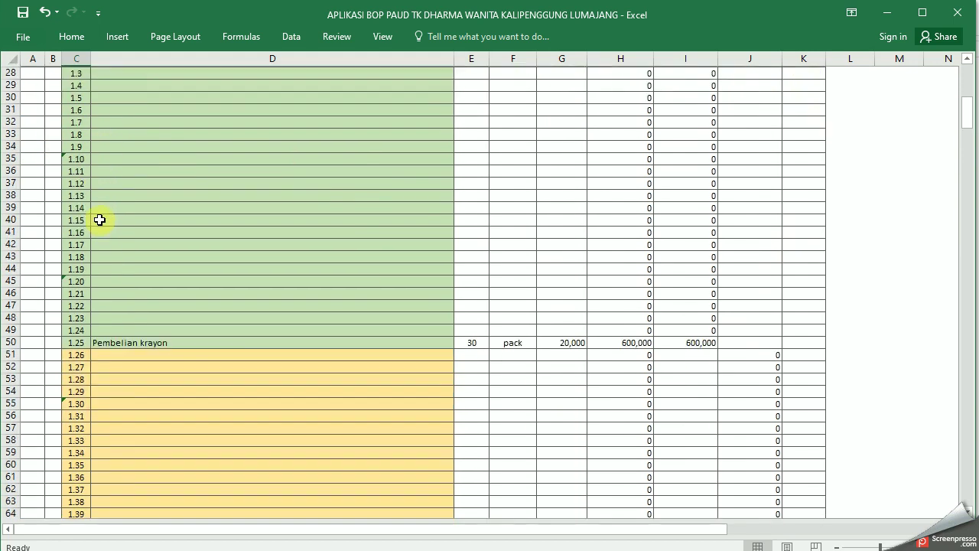
{"action": "scroll", "coordinate": [99, 214], "scroll_direction": "up", "scroll_amount": 2}
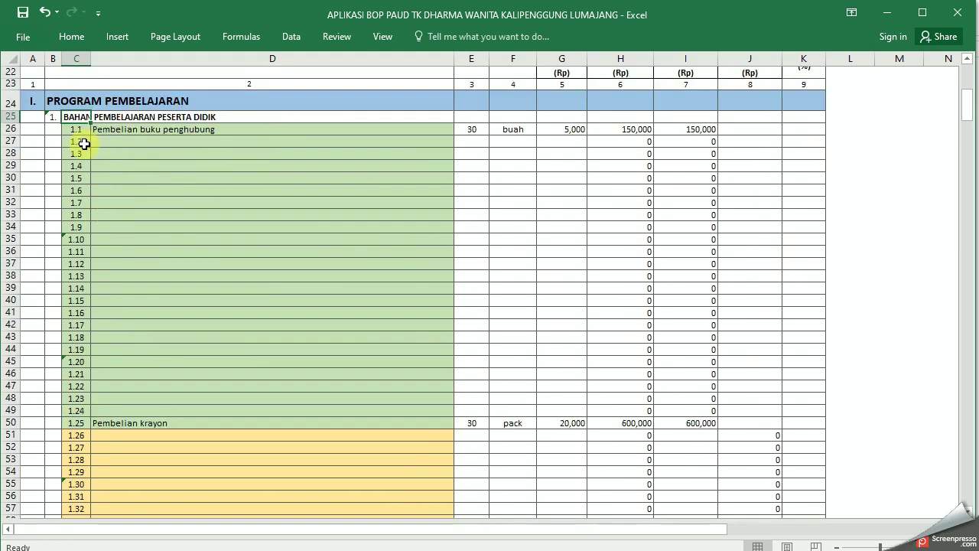
{"action": "mouse_move", "coordinate": [76, 127]}
{"action": "left_mouse_down"}
{"action": "mouse_move", "coordinate": [317, 164]}
{"action": "mouse_move", "coordinate": [350, 419]}
{"action": "left_mouse_up"}
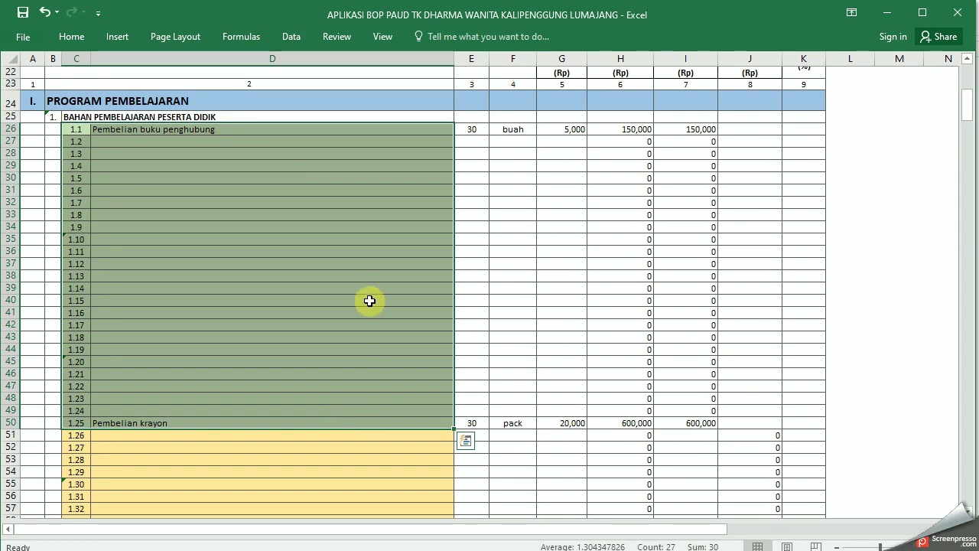
{"action": "scroll", "coordinate": [370, 300], "scroll_direction": "down", "scroll_amount": 3}
{"action": "scroll", "coordinate": [107, 316], "scroll_direction": "down", "scroll_amount": 3}
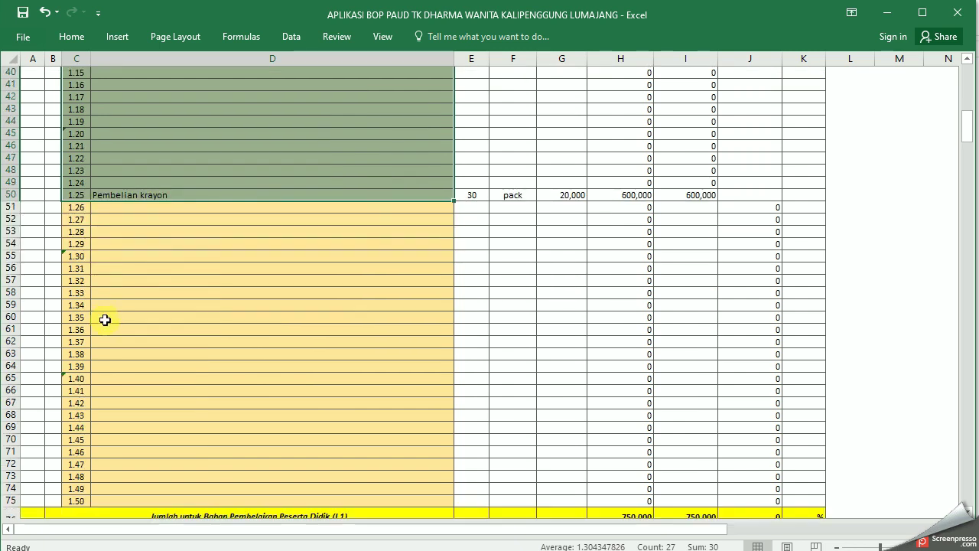
{"action": "left_click", "coordinate": [105, 212]}
{"action": "left_click_drag", "start_coordinate": [81, 212], "coordinate": [400, 461]}
{"action": "left_click", "coordinate": [352, 306]}
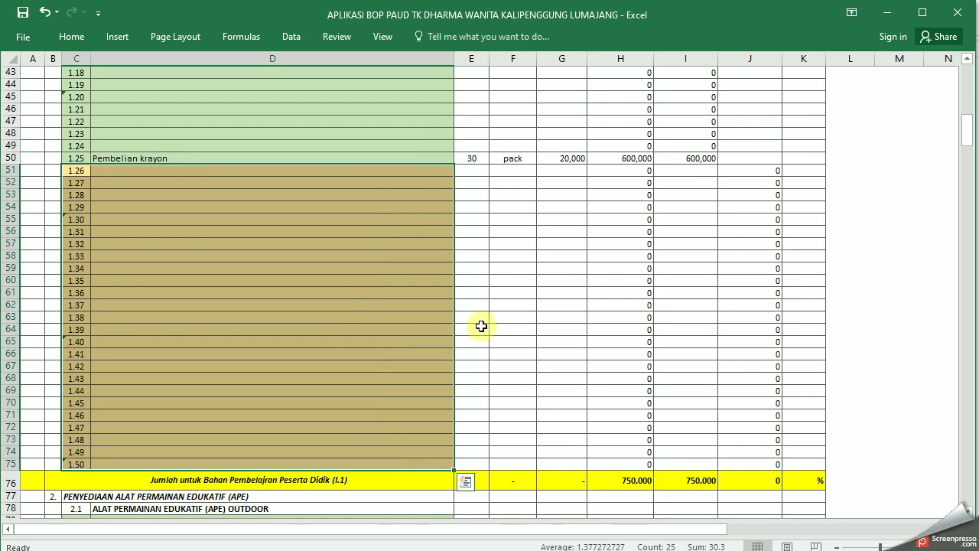
{"action": "scroll", "coordinate": [480, 320], "scroll_direction": "up", "scroll_amount": 5}
{"action": "scroll", "coordinate": [478, 316], "scroll_direction": "up", "scroll_amount": 5}
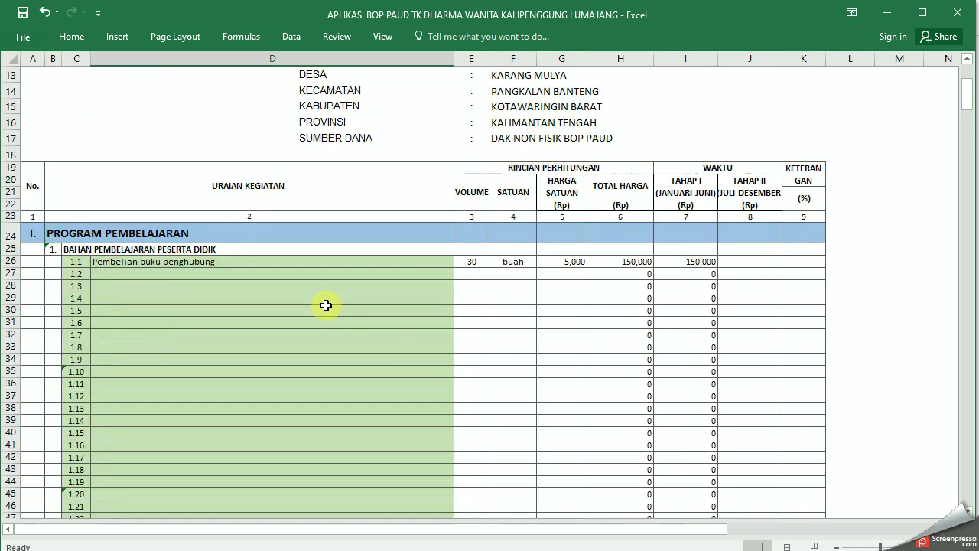
Enter "Pembelian buku paket belajar" as the activity description of item 1.2 in row 27
{"action": "scroll", "coordinate": [324, 304], "scroll_direction": "down", "scroll_amount": 1}
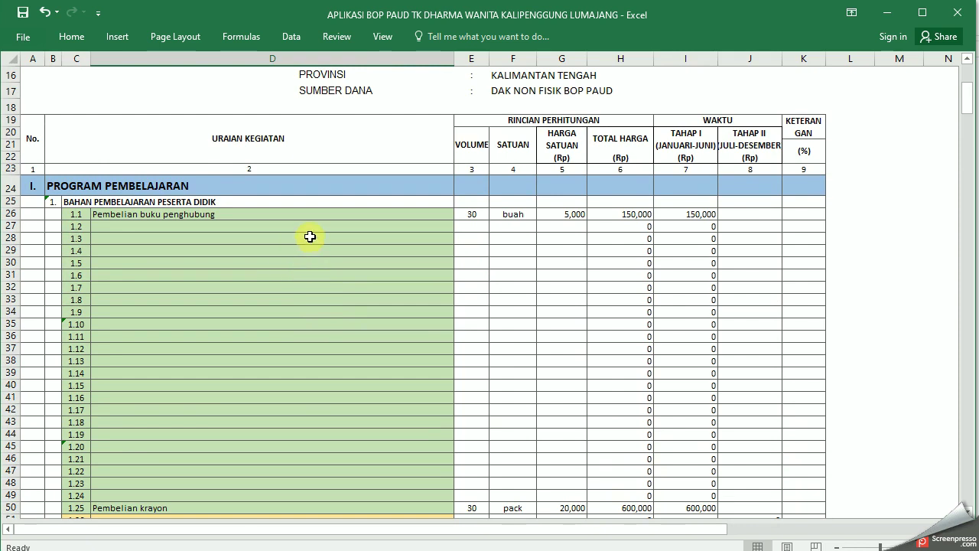
{"action": "left_click", "coordinate": [125, 227]}
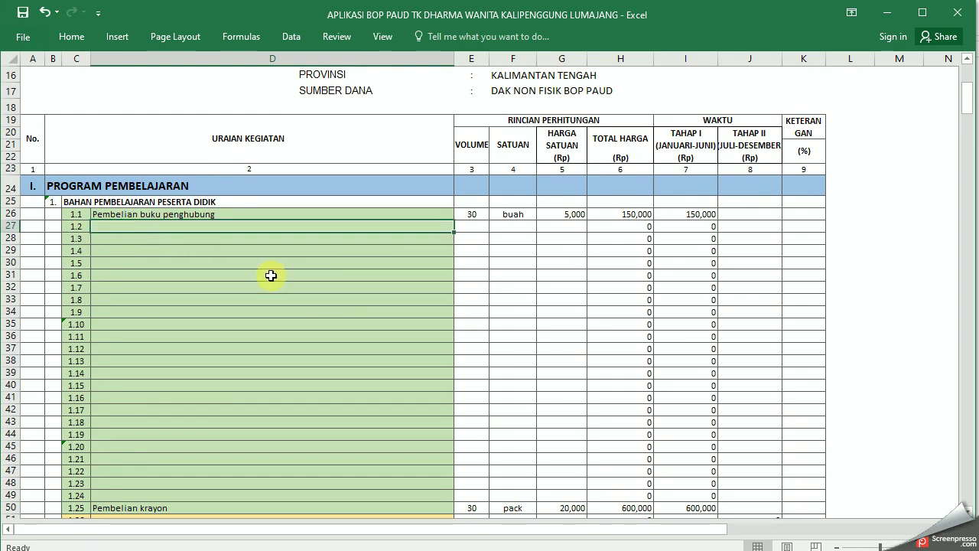
{"action": "type", "text": "Pembeli"}
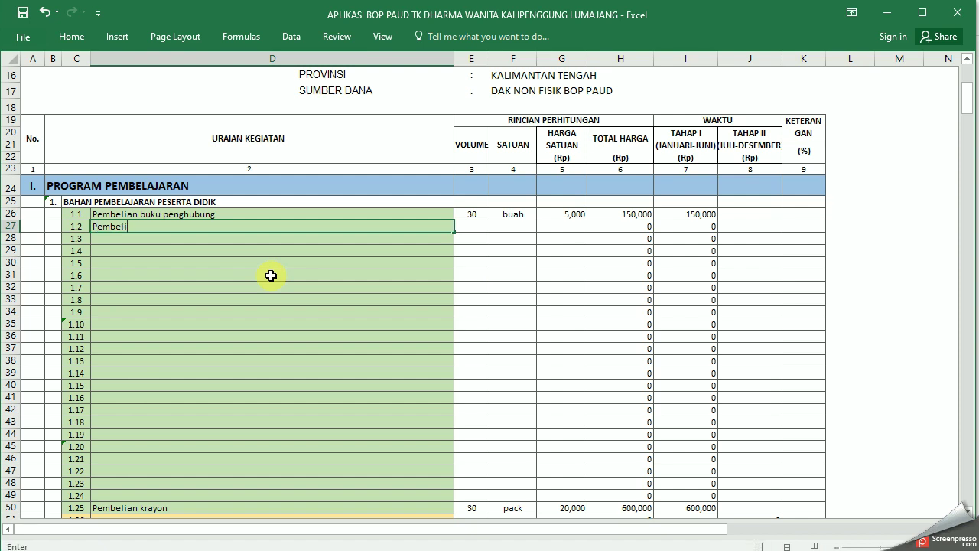
{"action": "type", "text": "an bu"}
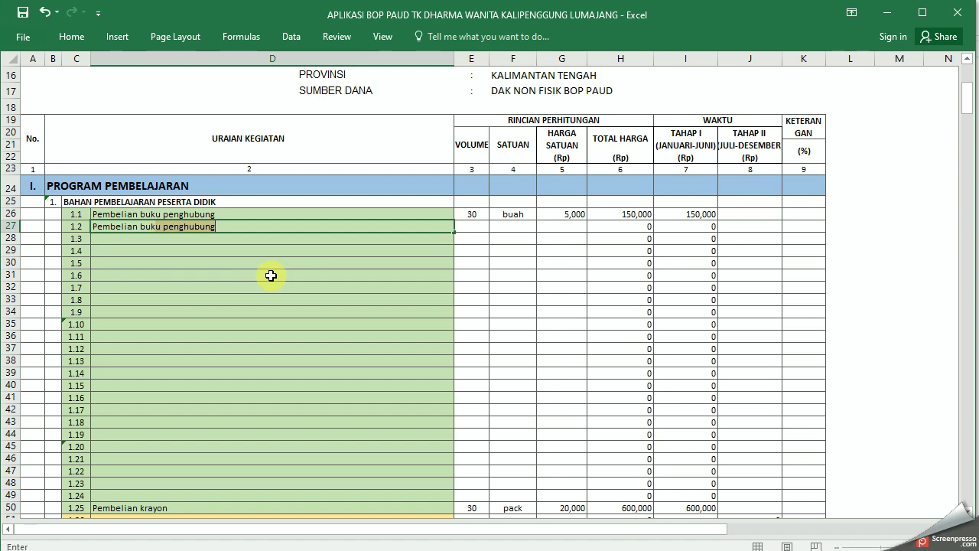
{"action": "type", "text": "ku pa"}
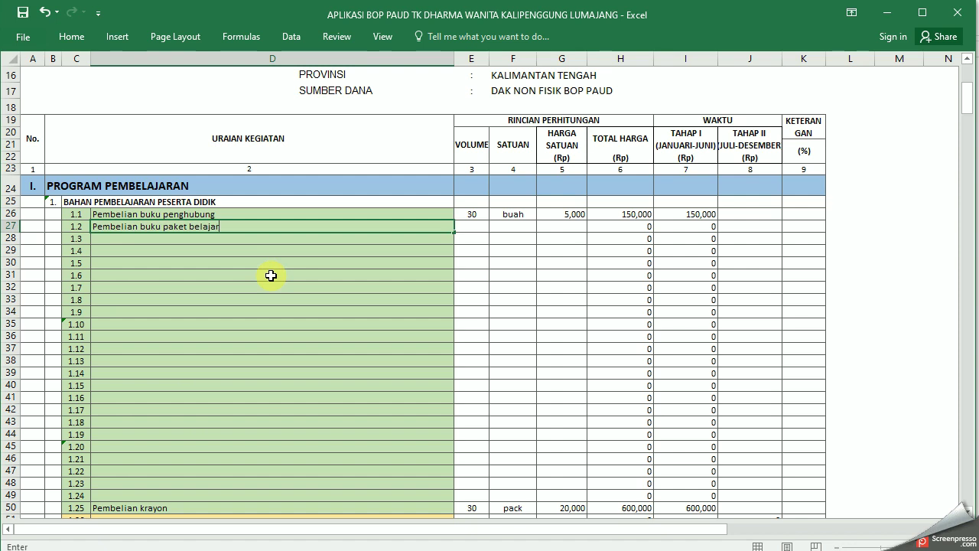
{"action": "type", "text": "ket belajar"}
Give item 1.2 a volume of 50, the unit "buku" and a unit price of 15000
{"action": "left_click", "coordinate": [481, 228]}
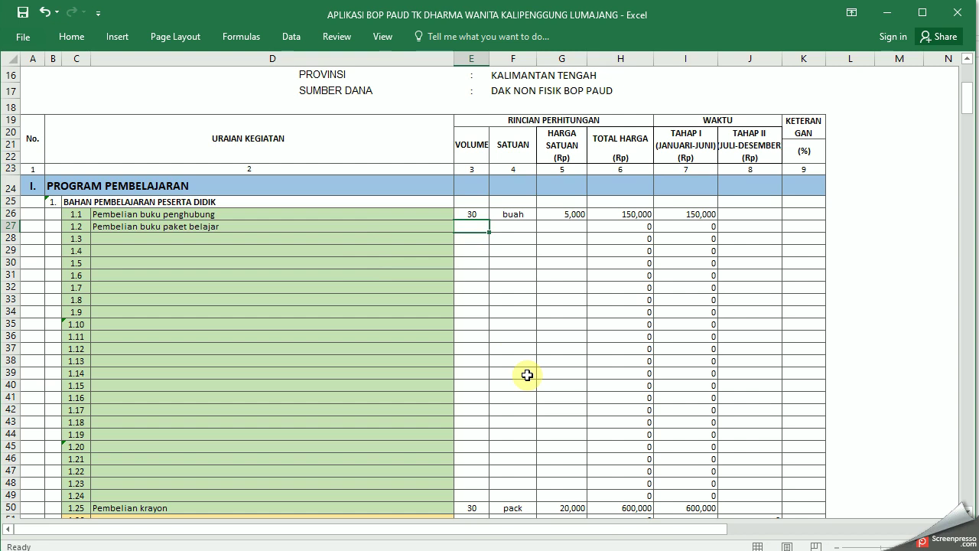
{"action": "type", "text": "50"}
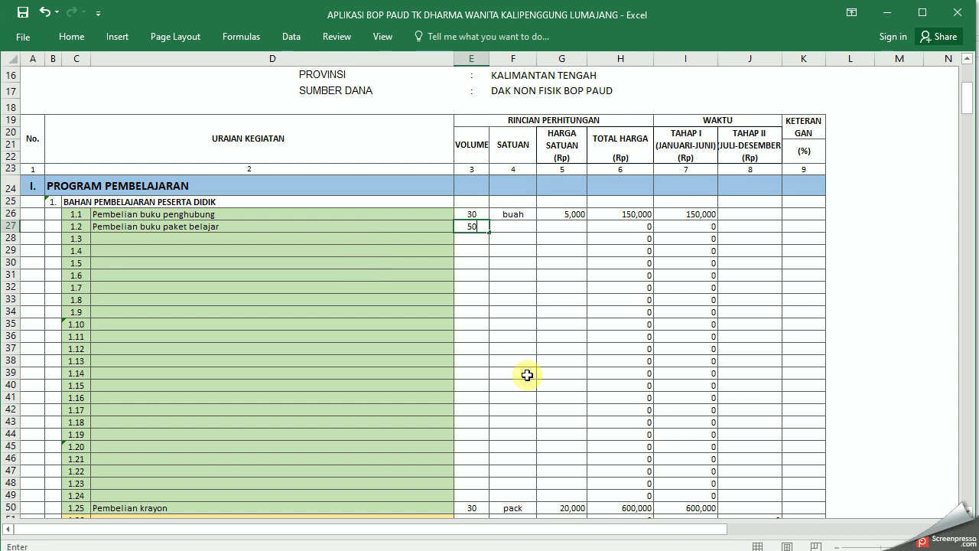
{"action": "left_click", "coordinate": [514, 226]}
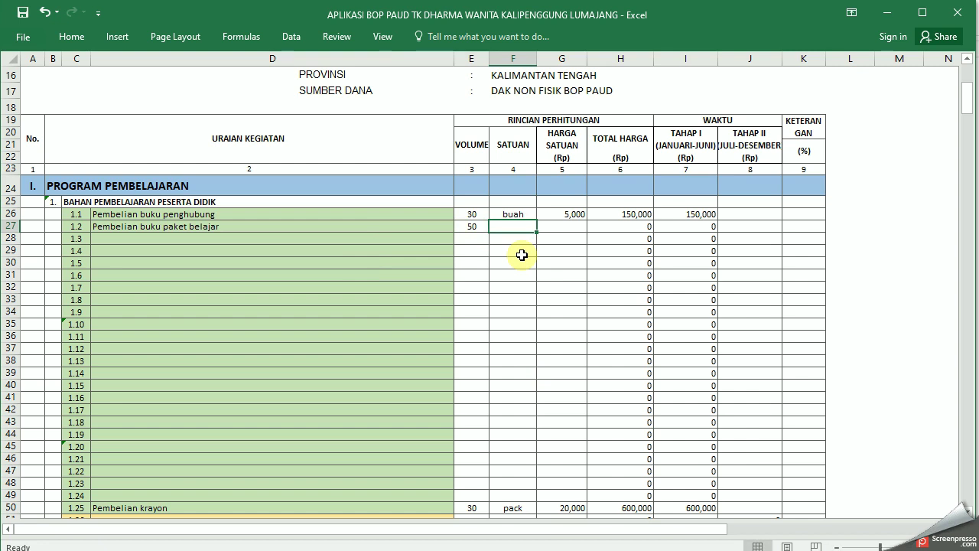
{"action": "type", "text": "buku"}
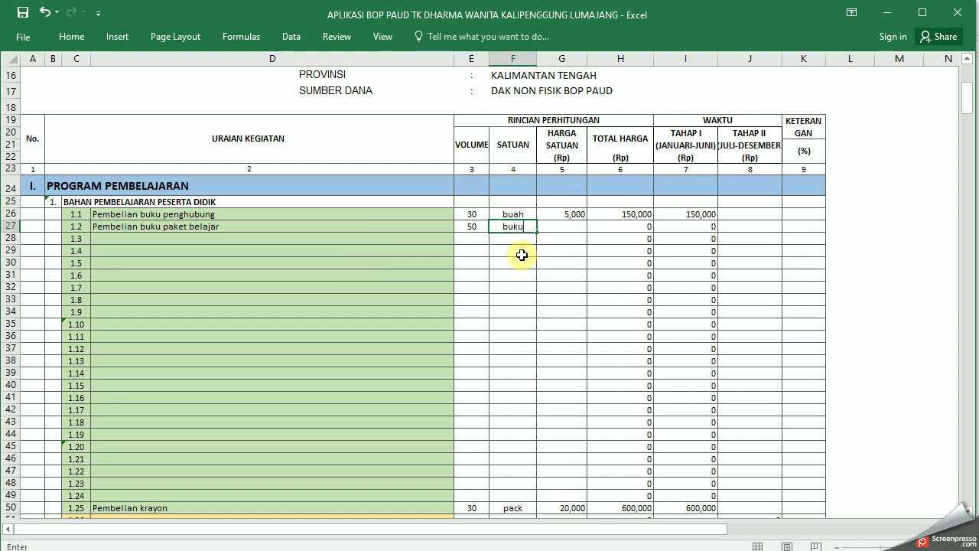
{"action": "left_click", "coordinate": [568, 227]}
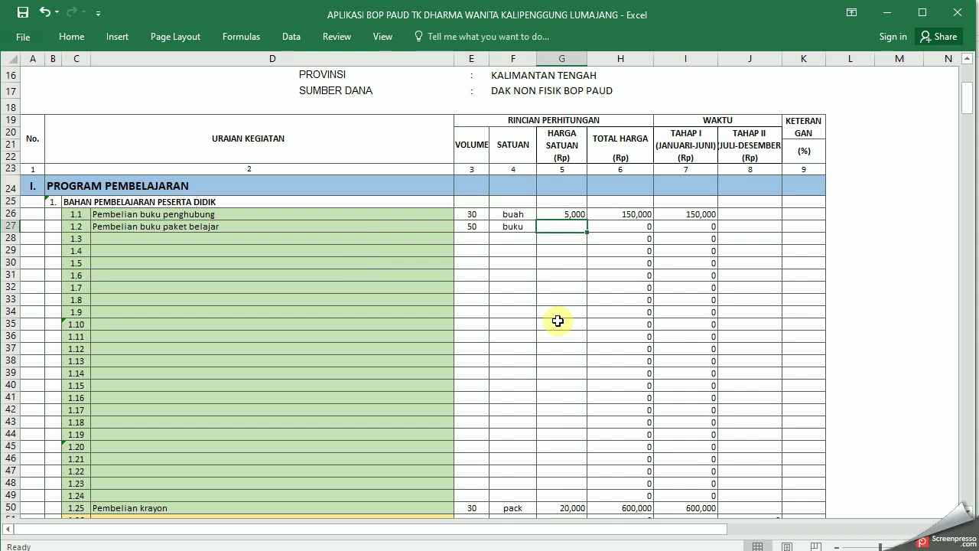
{"action": "type", "text": "15000"}
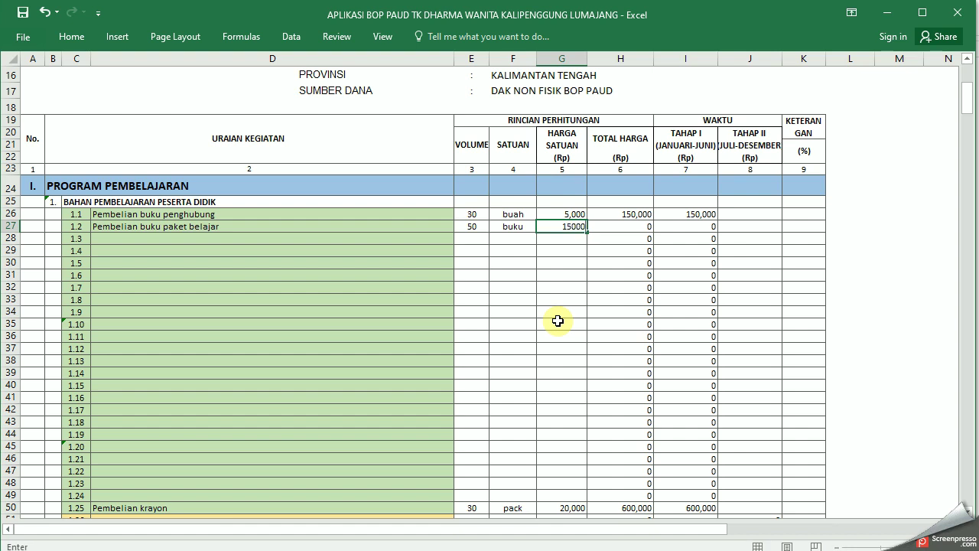
{"action": "key", "text": "Return"}
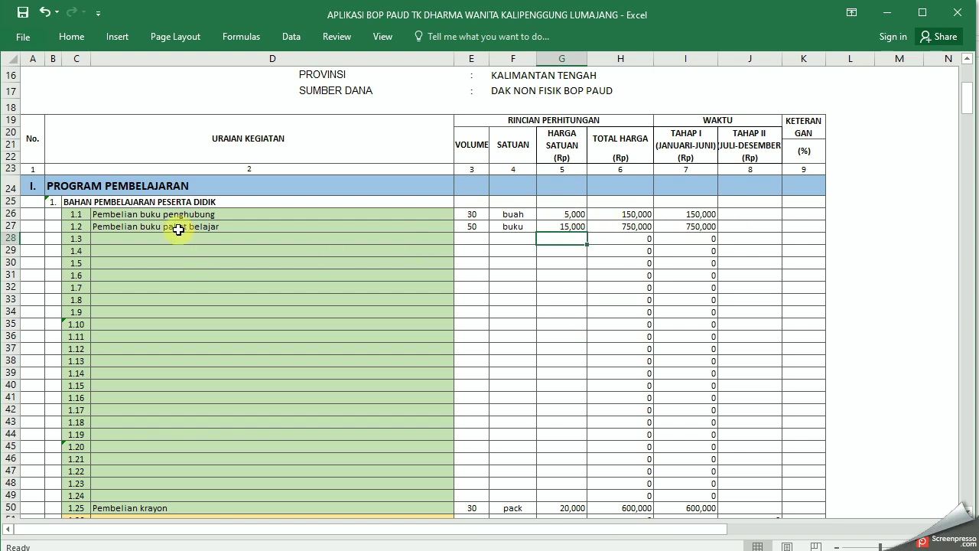
Hide the unused yellow rows 51 to 75, which hold items 1.26 to 1.50
{"action": "scroll", "coordinate": [413, 249], "scroll_direction": "down", "scroll_amount": 6}
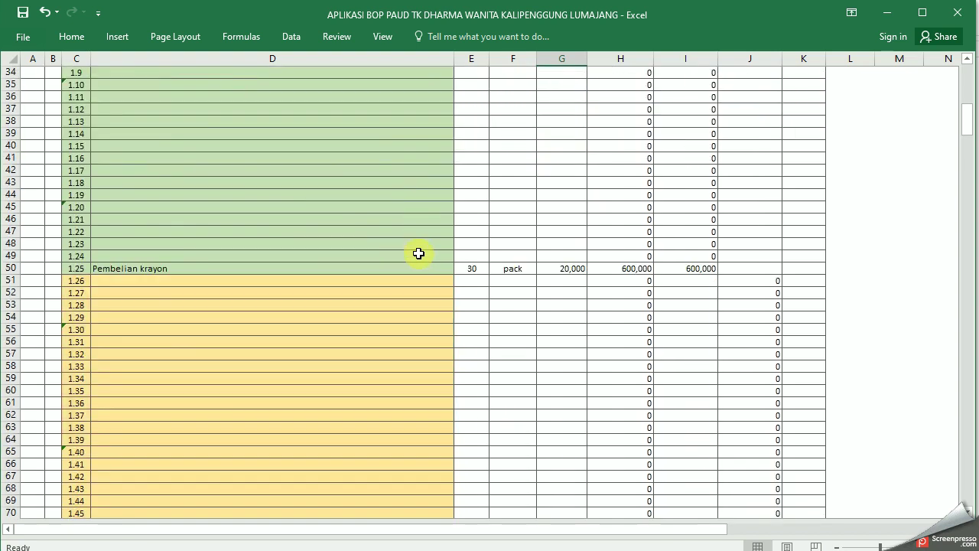
{"action": "scroll", "coordinate": [418, 253], "scroll_direction": "up", "scroll_amount": 5}
{"action": "scroll", "coordinate": [418, 253], "scroll_direction": "up", "scroll_amount": 5}
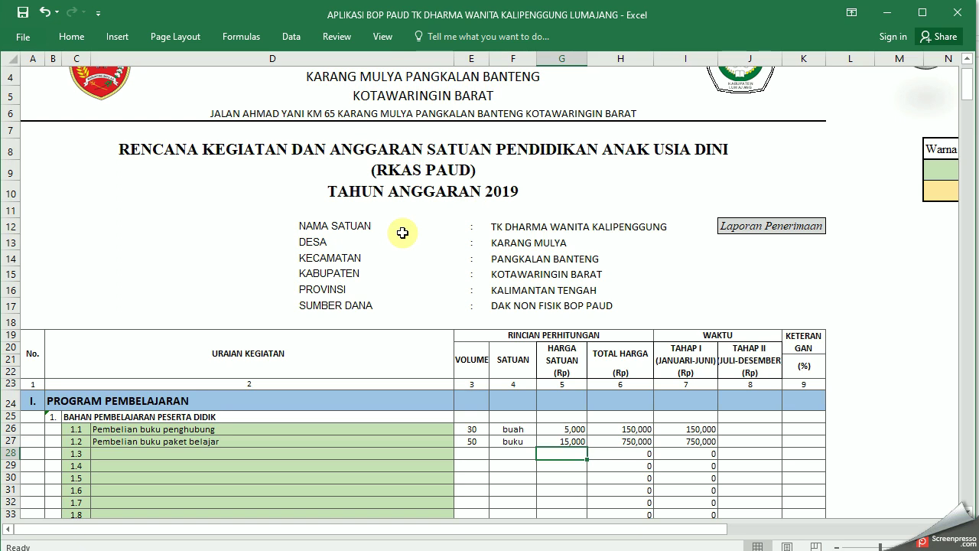
{"action": "scroll", "coordinate": [403, 233], "scroll_direction": "down", "scroll_amount": 4}
{"action": "scroll", "coordinate": [398, 239], "scroll_direction": "down", "scroll_amount": 2}
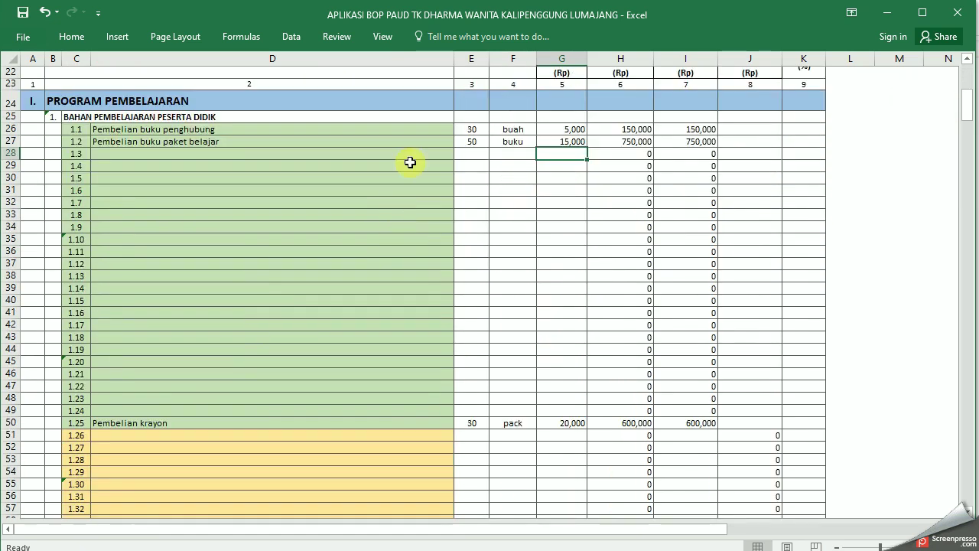
{"action": "scroll", "coordinate": [415, 221], "scroll_direction": "down", "scroll_amount": 2}
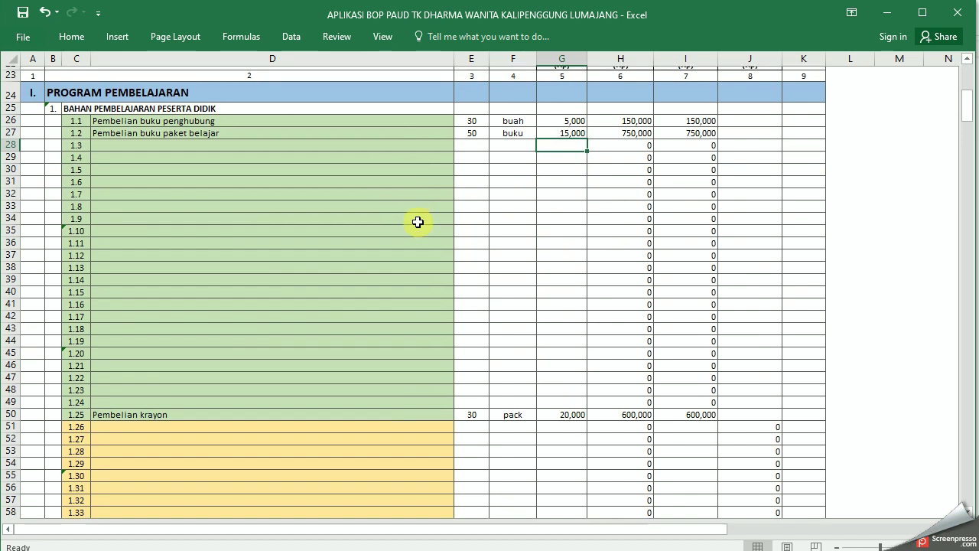
{"action": "scroll", "coordinate": [230, 316], "scroll_direction": "down", "scroll_amount": 2}
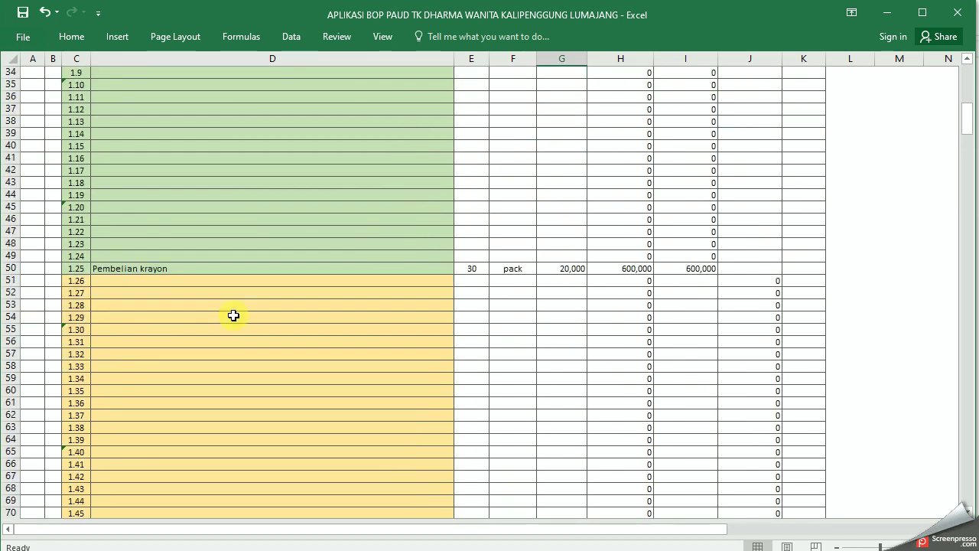
{"action": "left_click_drag", "start_coordinate": [11, 282], "coordinate": [4, 343]}
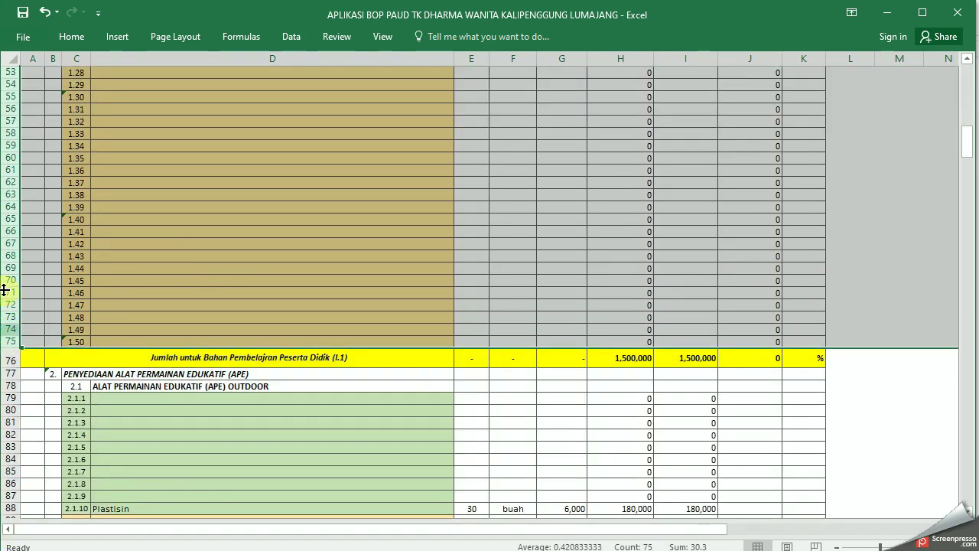
{"action": "right_click", "coordinate": [8, 123]}
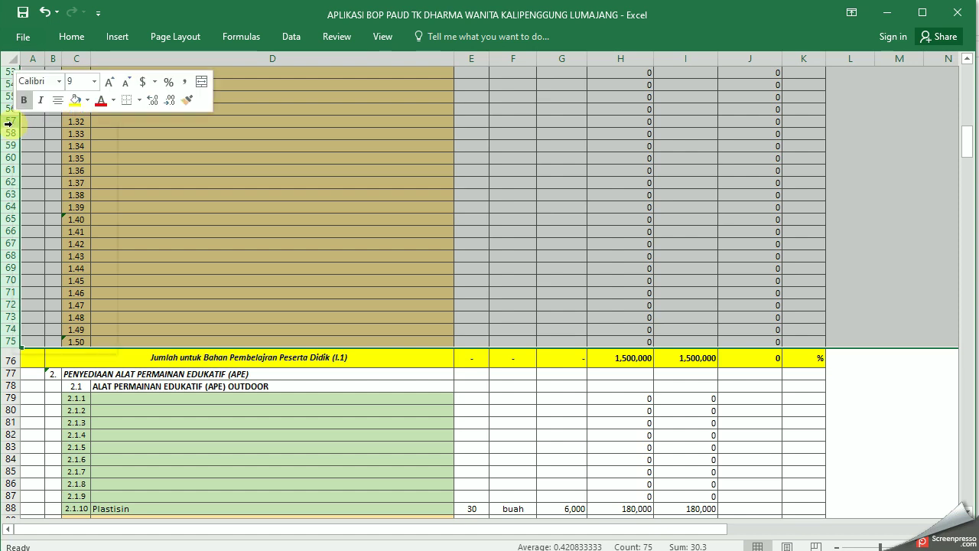
{"action": "left_click", "coordinate": [67, 325]}
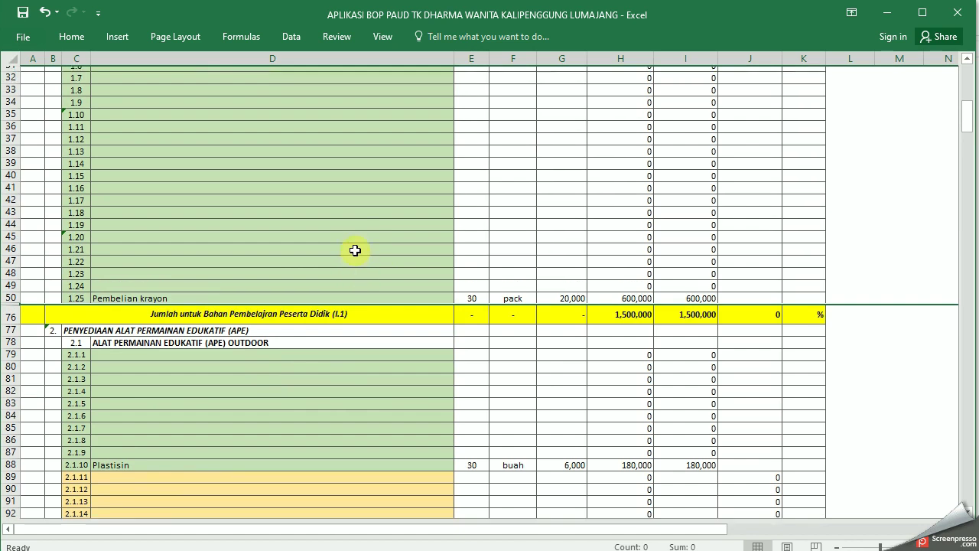
Hide rows 37 to 50, which hold items 1.12 to 1.25 under BAHAN PEMBELAJARAN PESERTA DIDIK
{"action": "scroll", "coordinate": [356, 250], "scroll_direction": "up", "scroll_amount": 2}
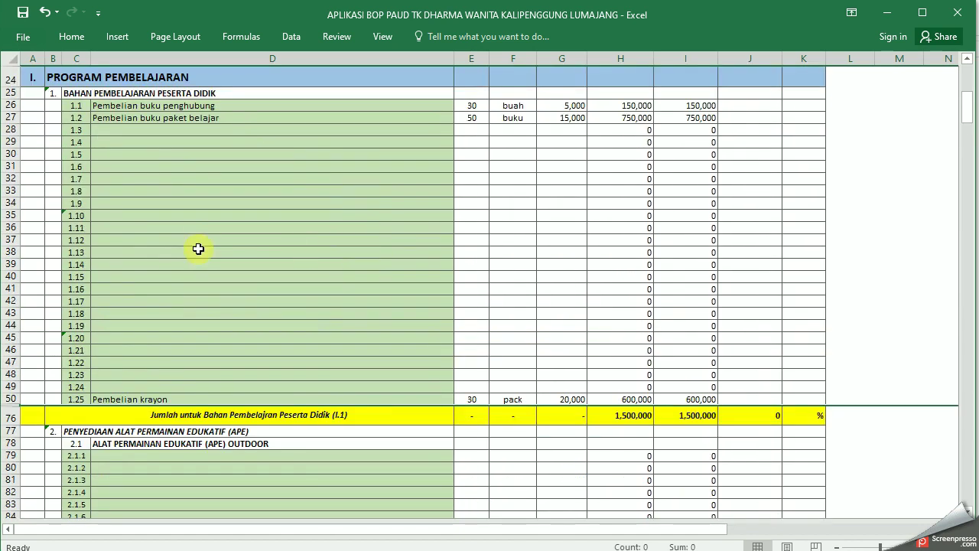
{"action": "left_click", "coordinate": [193, 241]}
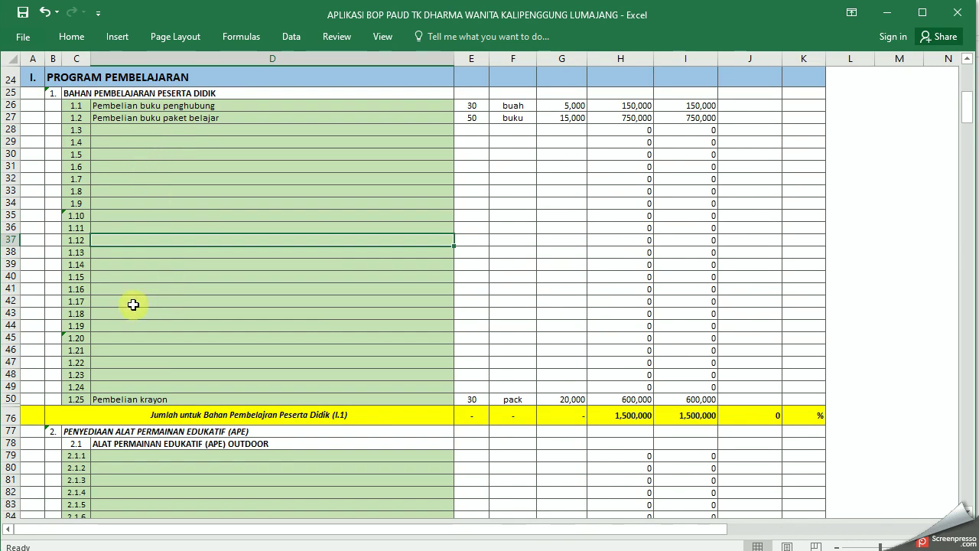
{"action": "left_click", "coordinate": [103, 279]}
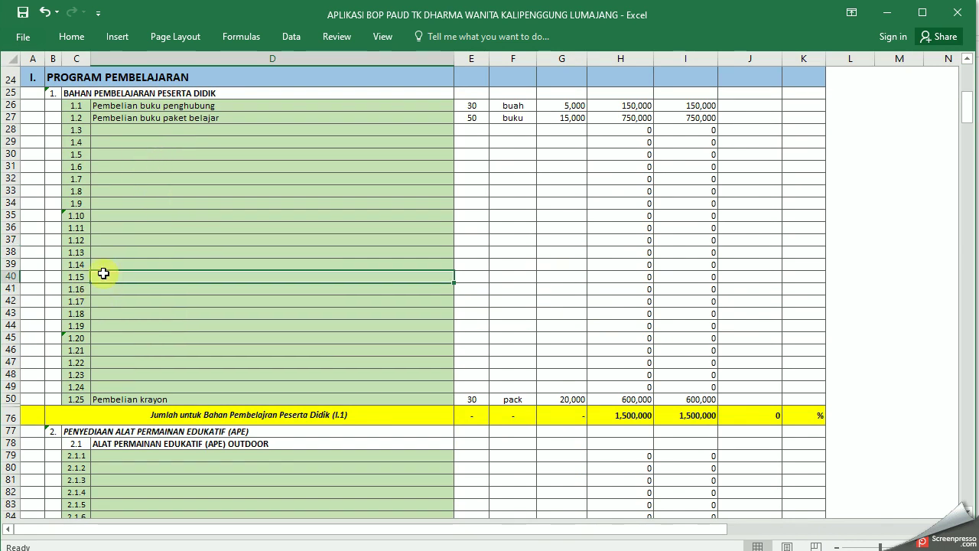
{"action": "left_click", "coordinate": [227, 118]}
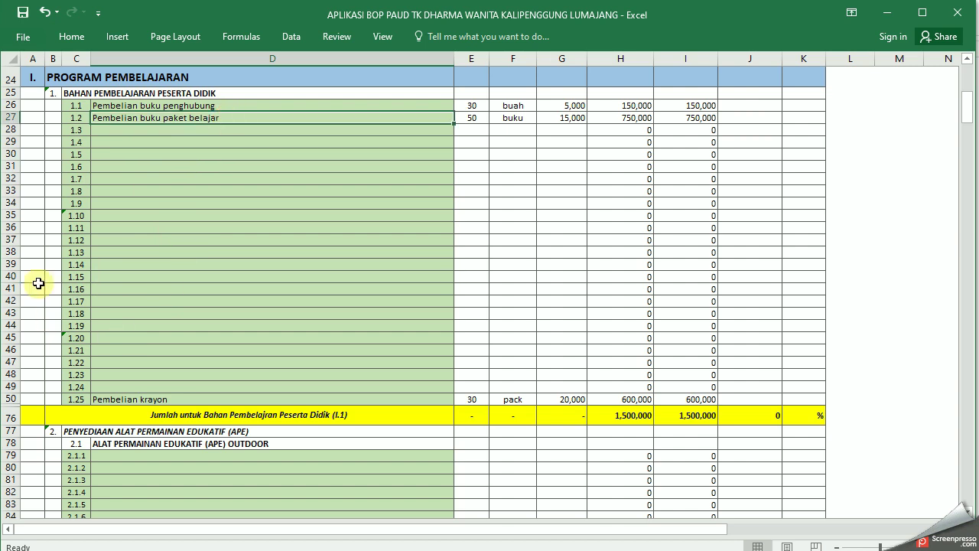
{"action": "left_click", "coordinate": [11, 240]}
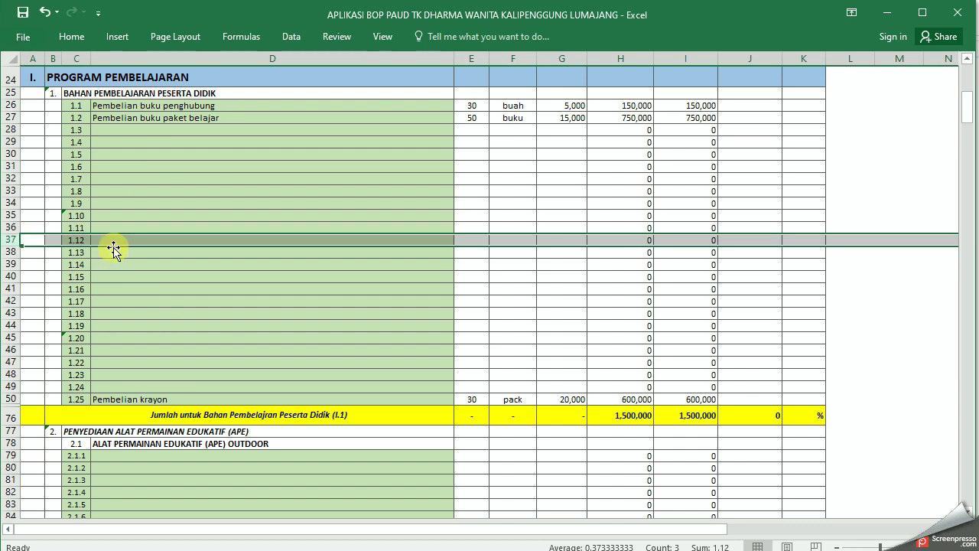
{"action": "left_click_drag", "start_coordinate": [168, 241], "coordinate": [179, 365]}
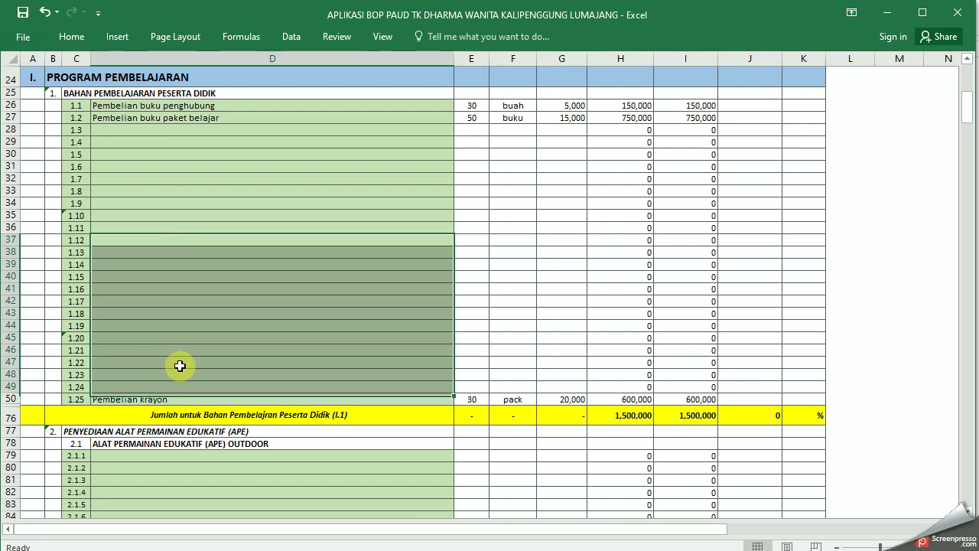
{"action": "left_click", "coordinate": [161, 262]}
{"action": "left_click", "coordinate": [10, 241]}
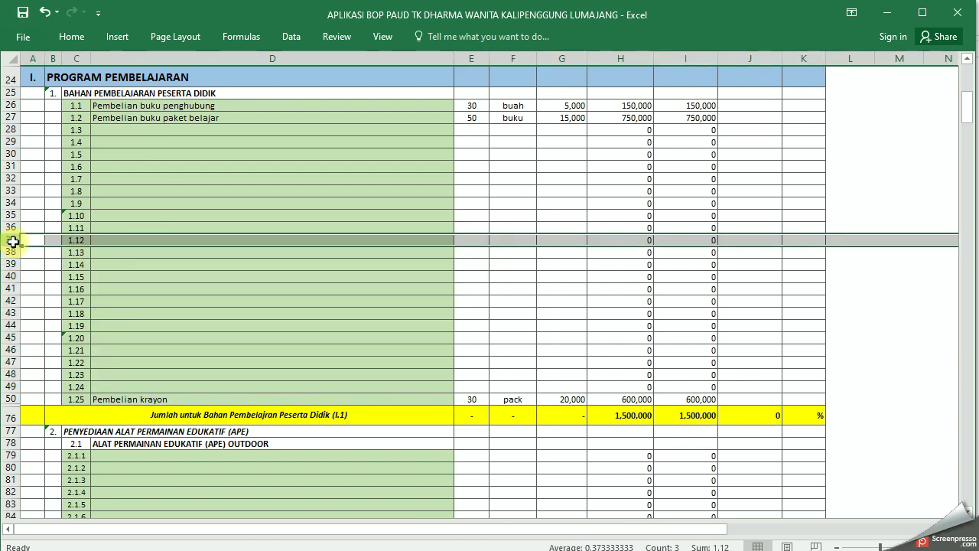
{"action": "left_click_drag", "start_coordinate": [10, 240], "coordinate": [10, 402]}
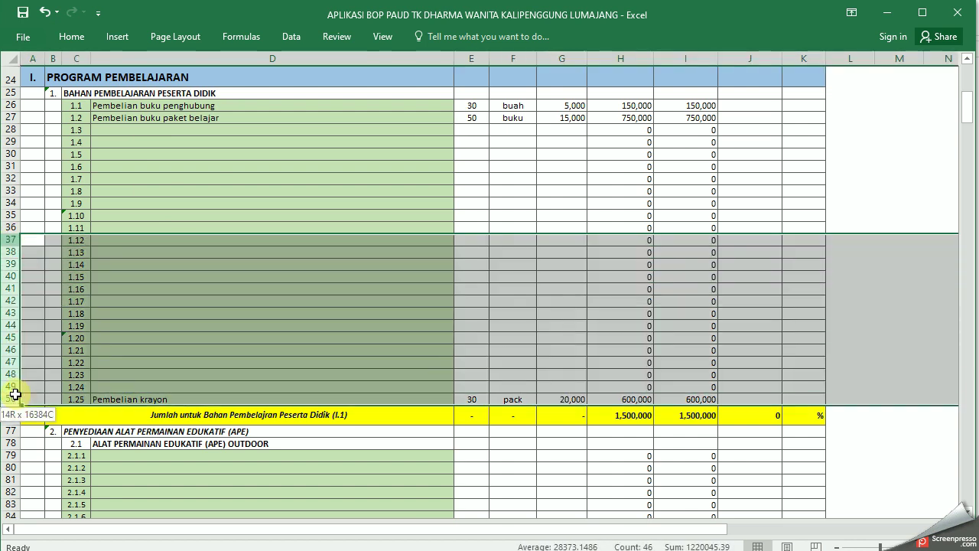
{"action": "right_click", "coordinate": [10, 242]}
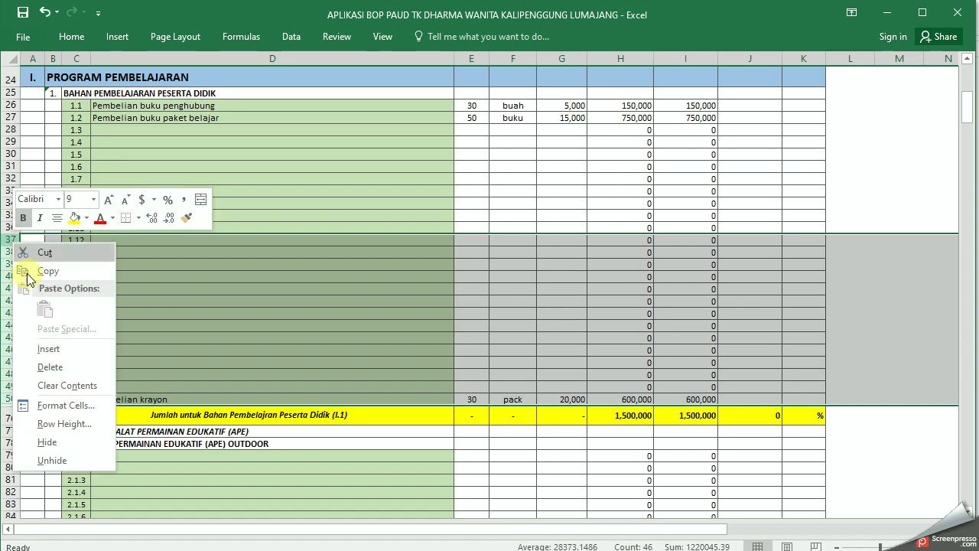
{"action": "left_click", "coordinate": [77, 440]}
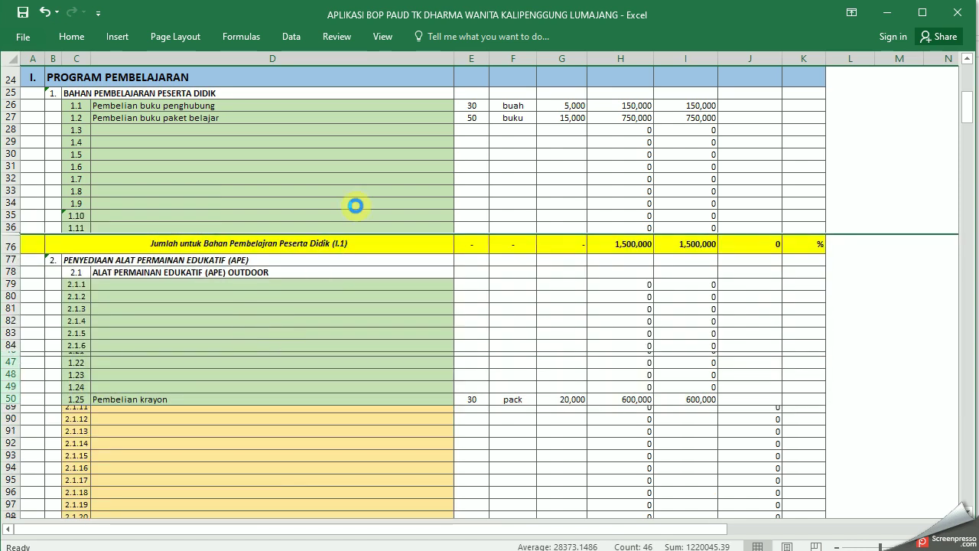
Examine the remaining RKAS sections, from PENYEDIAAN ALAT PERMAINAN EDUKATIF down to the overall total row and the signature block
{"action": "scroll", "coordinate": [208, 294], "scroll_direction": "down", "scroll_amount": 4}
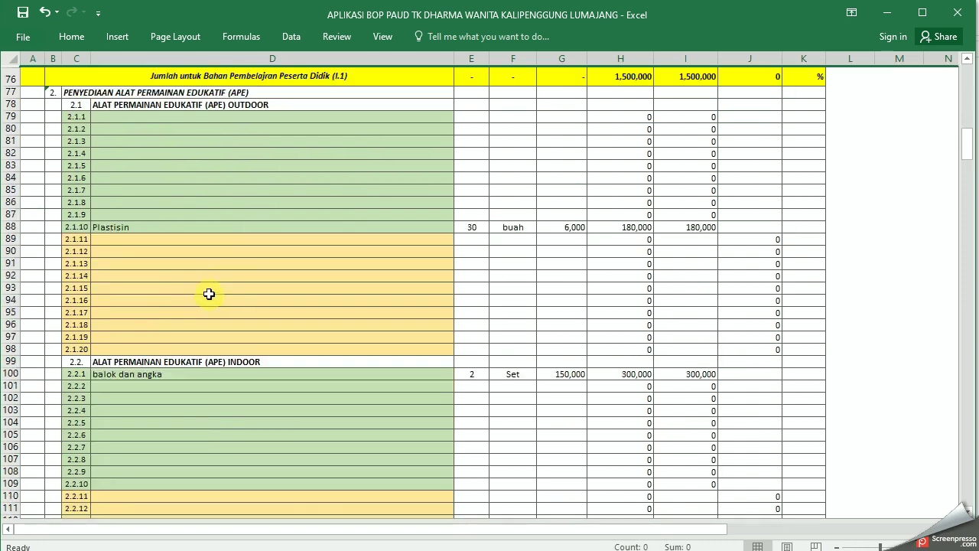
{"action": "scroll", "coordinate": [255, 410], "scroll_direction": "down", "scroll_amount": 4}
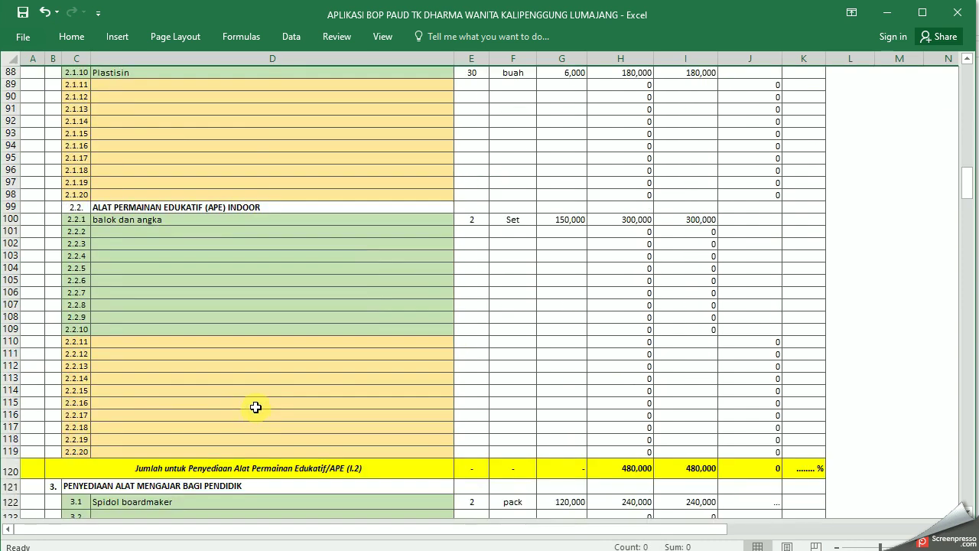
{"action": "scroll", "coordinate": [307, 401], "scroll_direction": "down", "scroll_amount": 6}
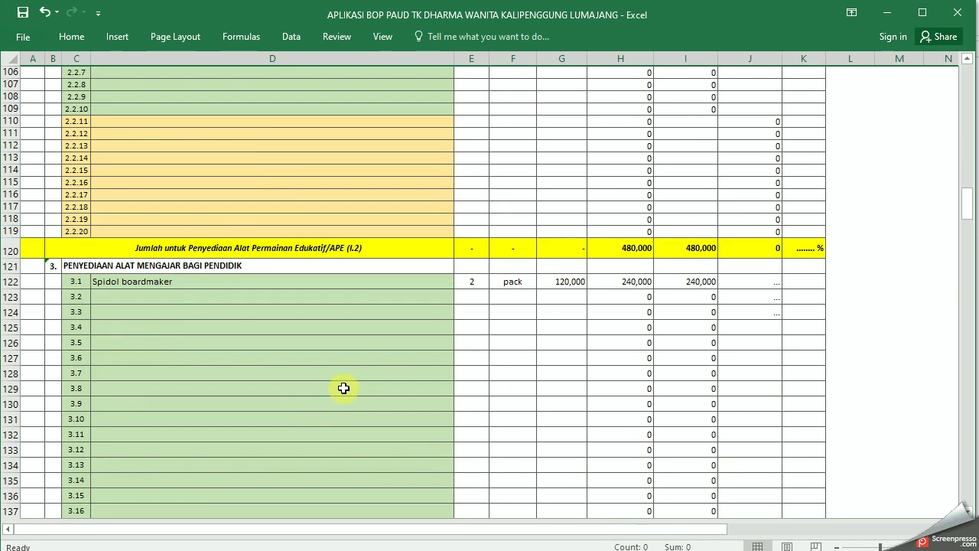
{"action": "scroll", "coordinate": [348, 386], "scroll_direction": "down", "scroll_amount": 9}
{"action": "scroll", "coordinate": [356, 381], "scroll_direction": "down", "scroll_amount": 7}
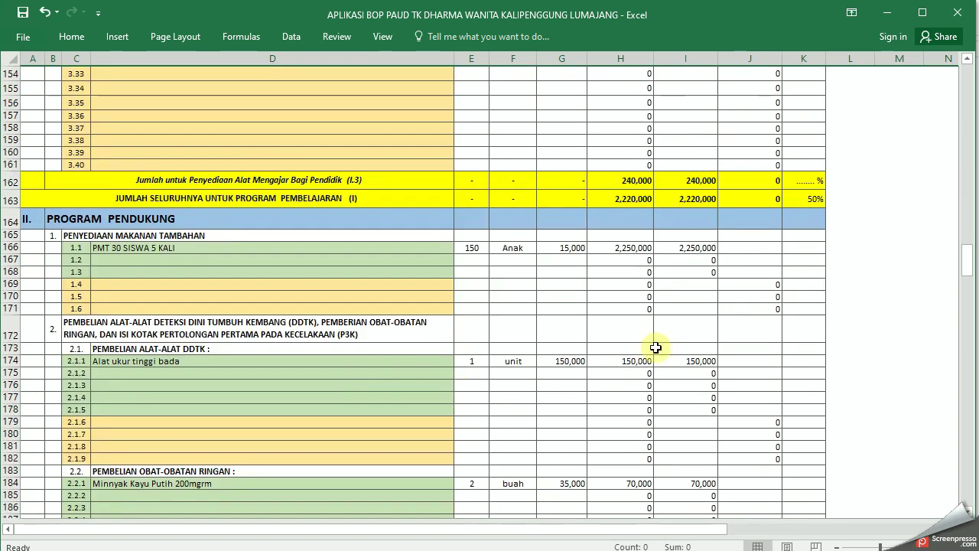
{"action": "scroll", "coordinate": [536, 291], "scroll_direction": "down", "scroll_amount": 4}
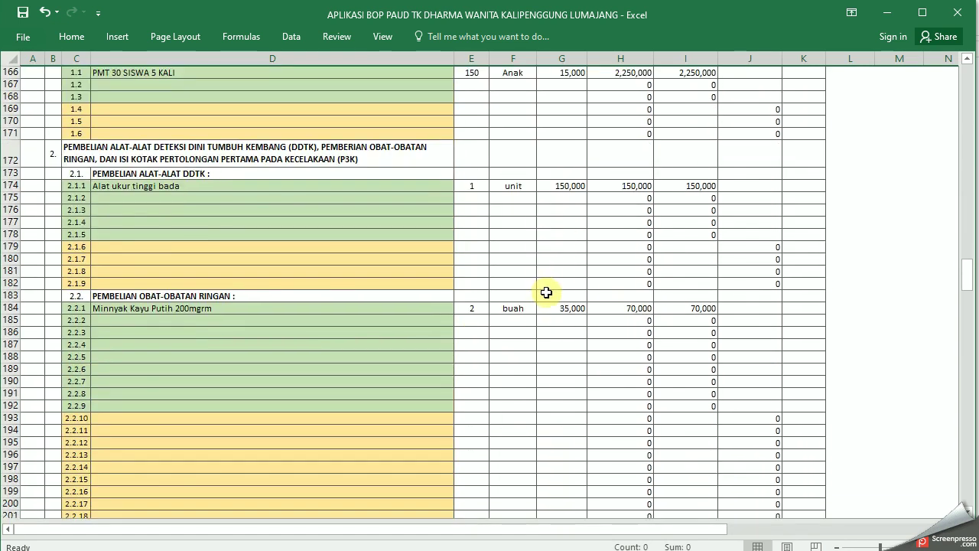
{"action": "scroll", "coordinate": [546, 292], "scroll_direction": "down", "scroll_amount": 12}
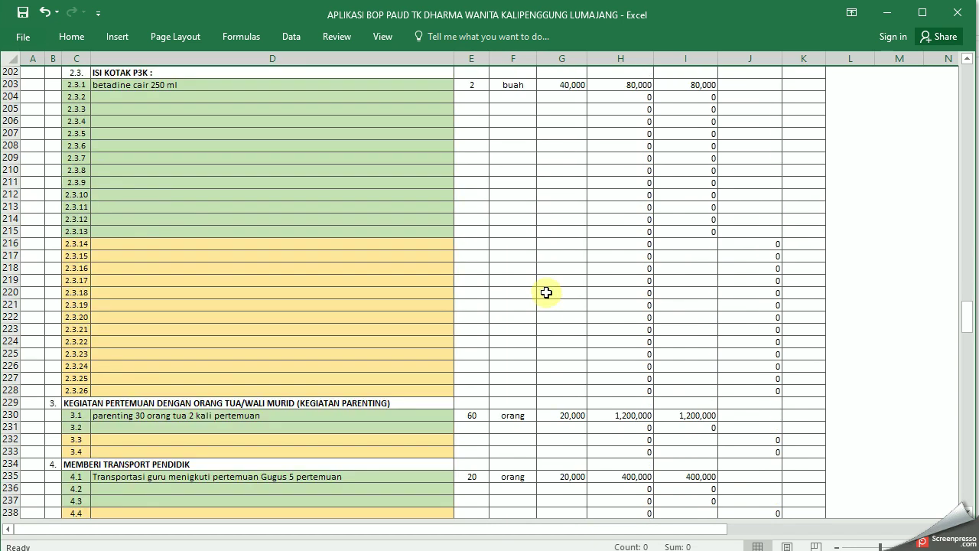
{"action": "scroll", "coordinate": [546, 292], "scroll_direction": "down", "scroll_amount": 20}
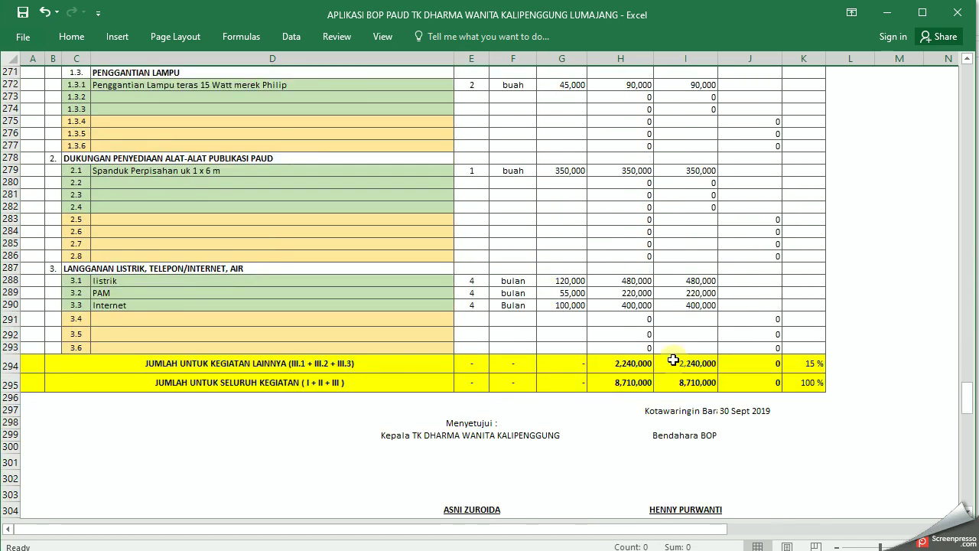
{"action": "scroll", "coordinate": [734, 386], "scroll_direction": "down", "scroll_amount": 3}
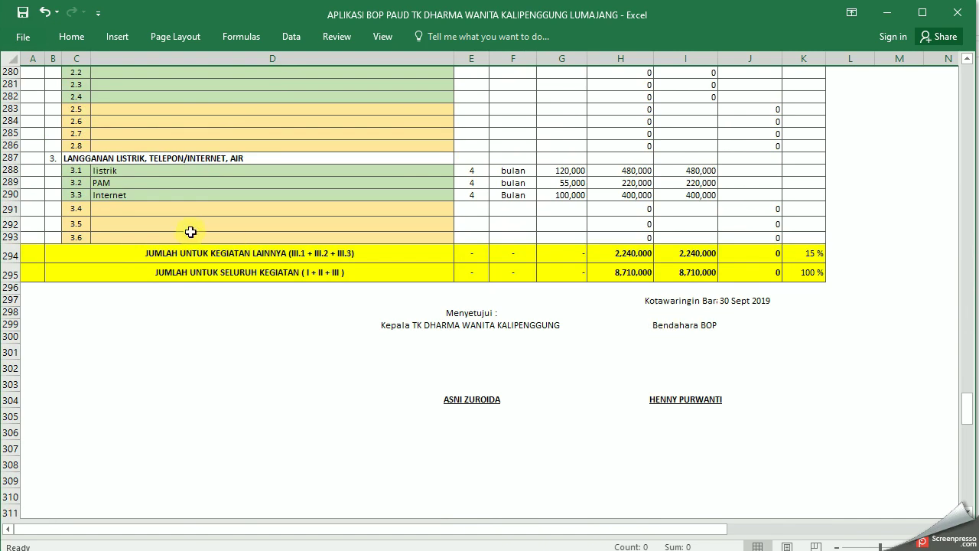
{"action": "scroll", "coordinate": [197, 234], "scroll_direction": "up", "scroll_amount": 5}
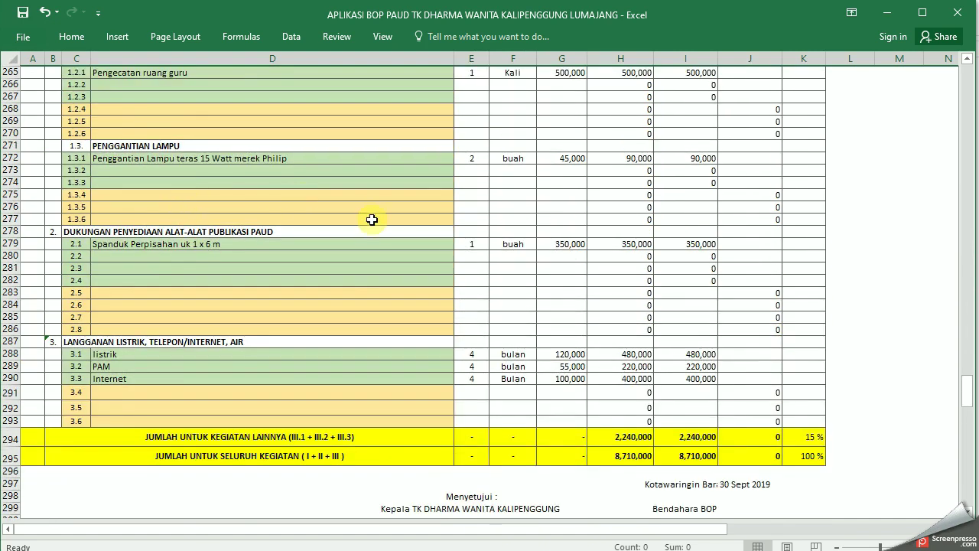
{"action": "scroll", "coordinate": [337, 205], "scroll_direction": "up", "scroll_amount": 11}
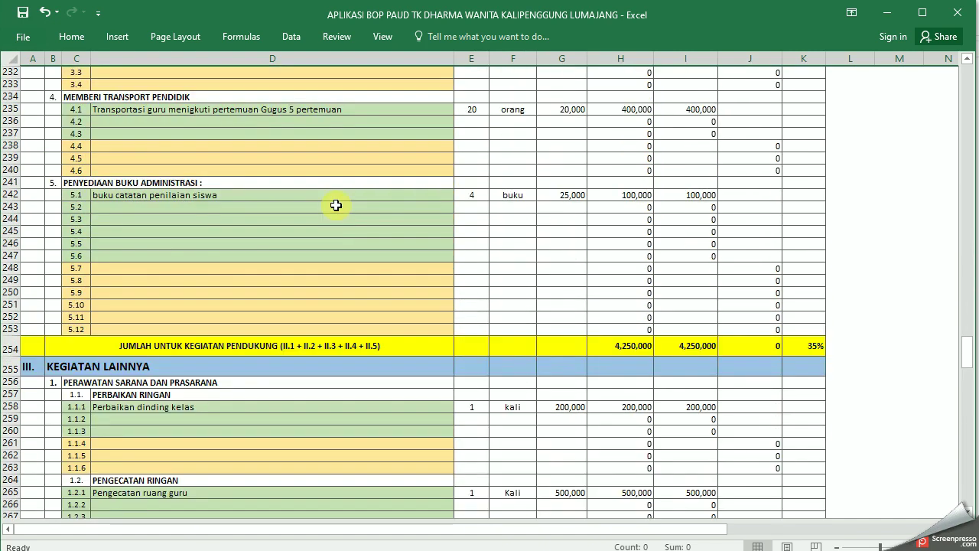
{"action": "scroll", "coordinate": [359, 214], "scroll_direction": "up", "scroll_amount": 20}
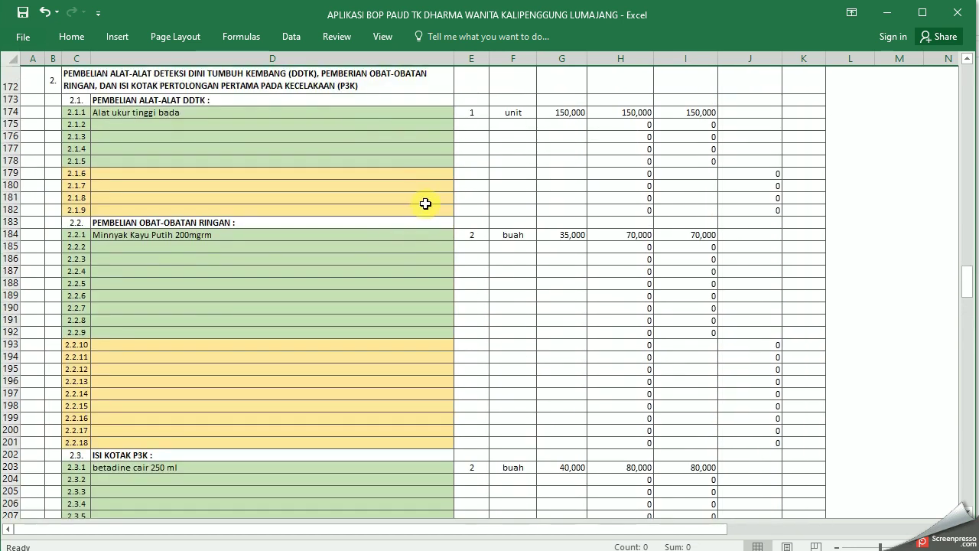
{"action": "scroll", "coordinate": [535, 218], "scroll_direction": "up", "scroll_amount": 14}
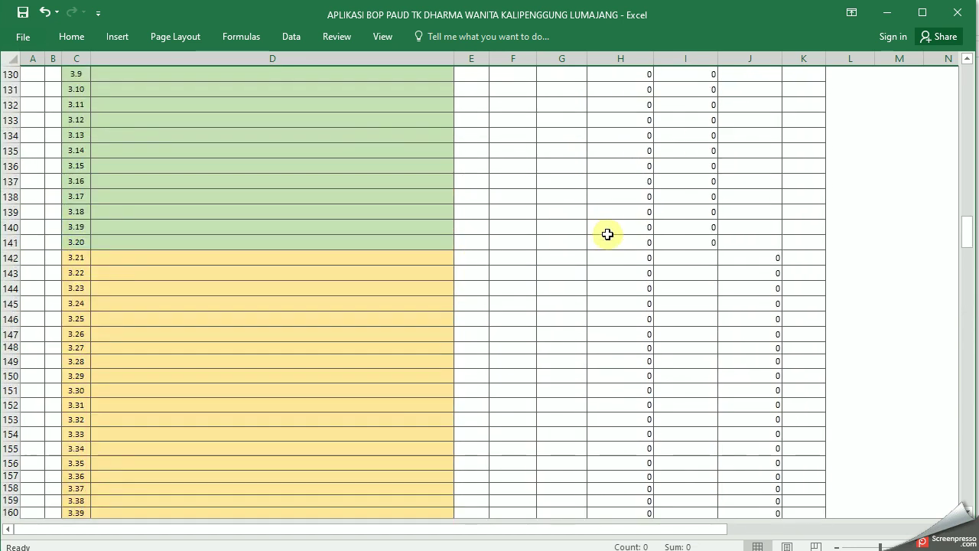
{"action": "scroll", "coordinate": [607, 234], "scroll_direction": "up", "scroll_amount": 20}
{"action": "scroll", "coordinate": [607, 234], "scroll_direction": "up", "scroll_amount": 11}
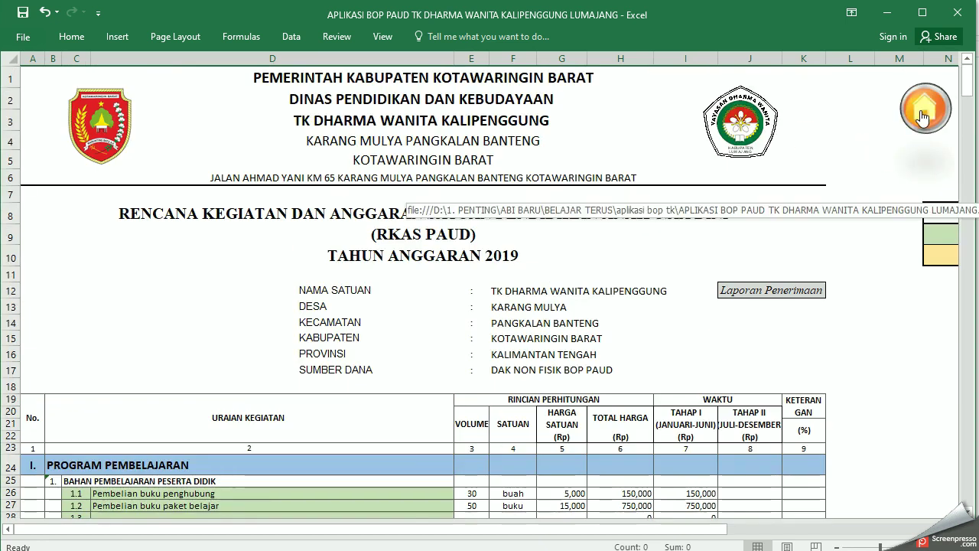
Check the Warna and Keterangan legend beside the RKAS header that explains the green and yellow rows
{"action": "left_click", "coordinate": [939, 231]}
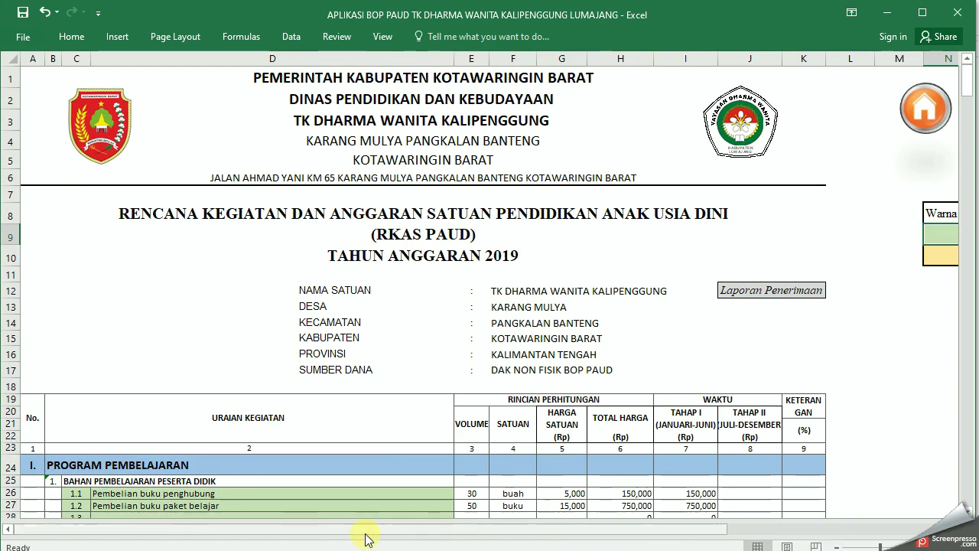
{"action": "left_click_drag", "start_coordinate": [632, 530], "coordinate": [828, 526]}
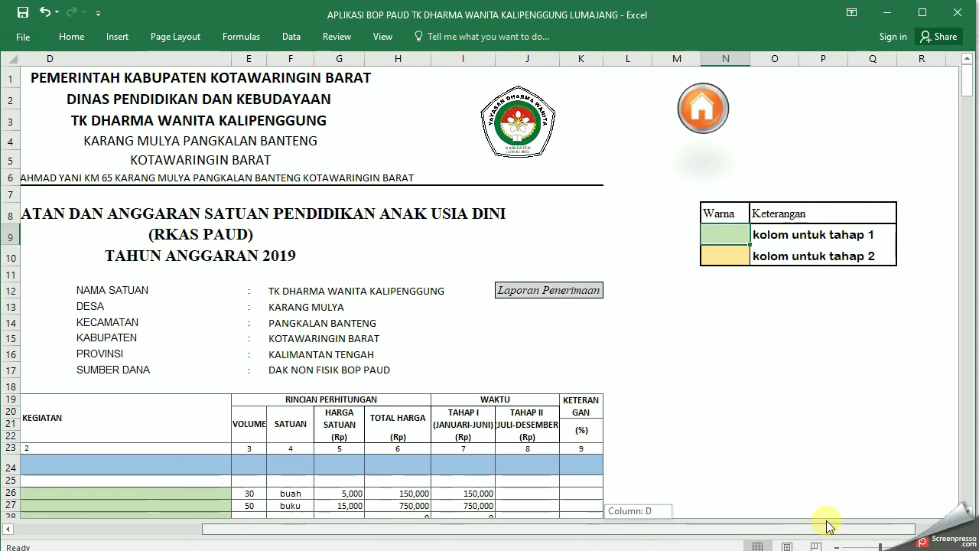
{"action": "left_click_drag", "start_coordinate": [826, 524], "coordinate": [814, 527]}
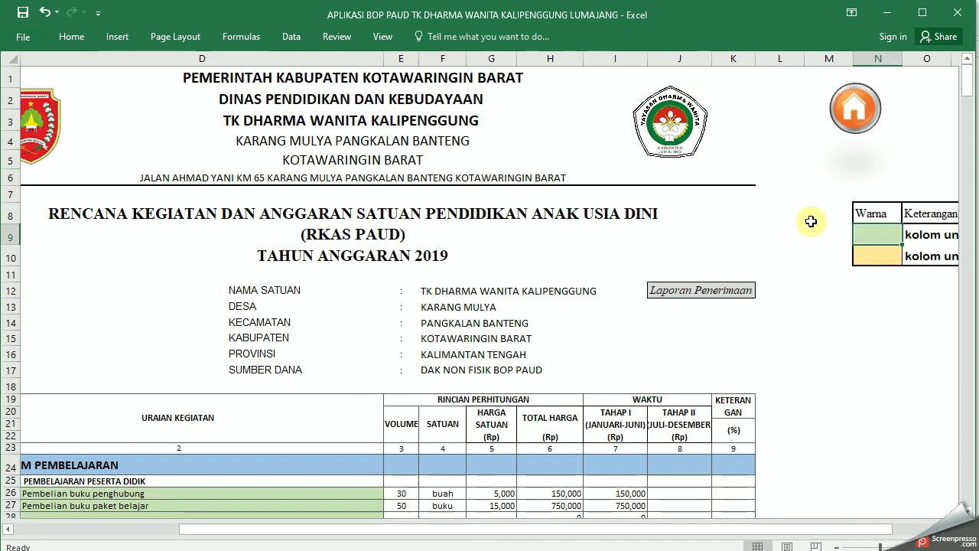
Return to the Tahap I home menu, open the Buku Kas Umum and review its heading and transaction table
{"action": "left_click", "coordinate": [853, 113]}
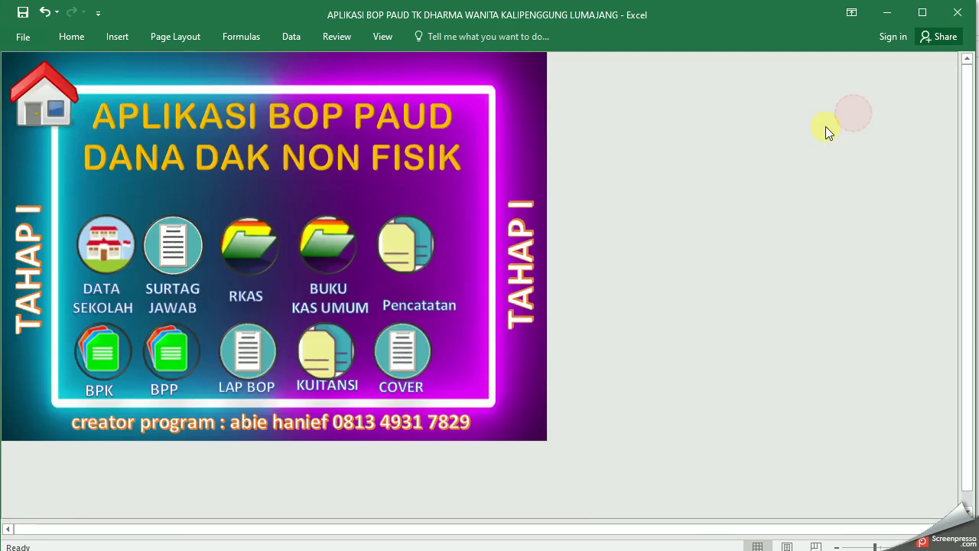
{"action": "left_click", "coordinate": [327, 271]}
{"action": "scroll", "coordinate": [604, 319], "scroll_direction": "down", "scroll_amount": 6}
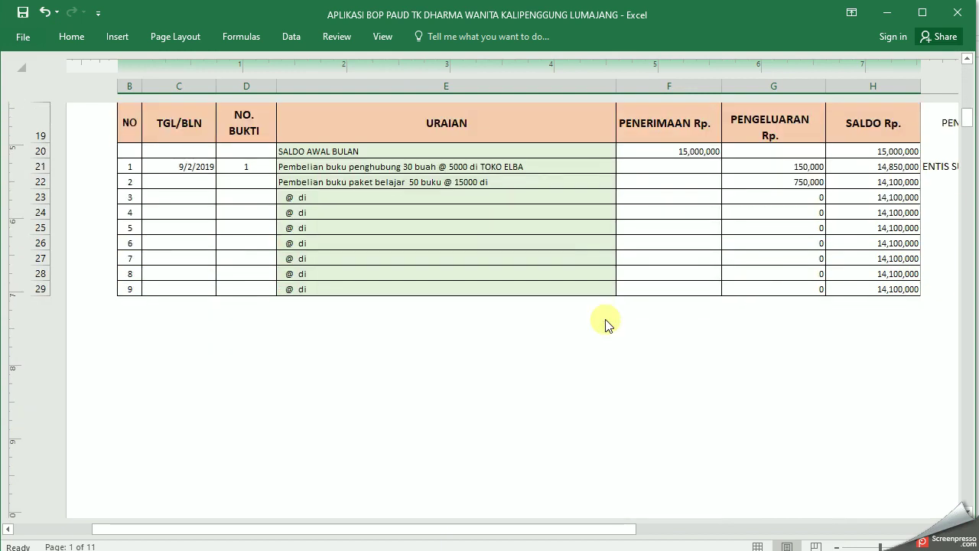
{"action": "scroll", "coordinate": [604, 325], "scroll_direction": "up", "scroll_amount": 6}
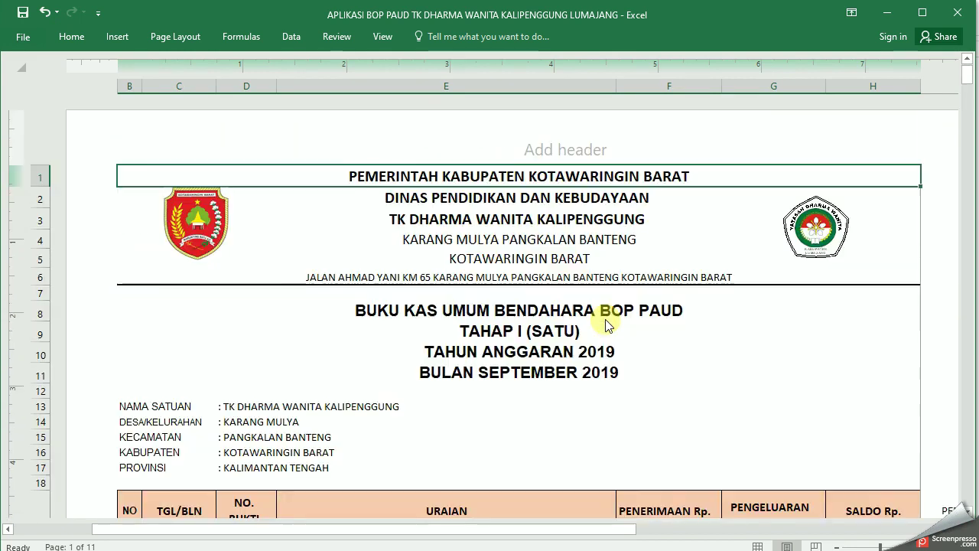
{"action": "scroll", "coordinate": [606, 324], "scroll_direction": "down", "scroll_amount": 6}
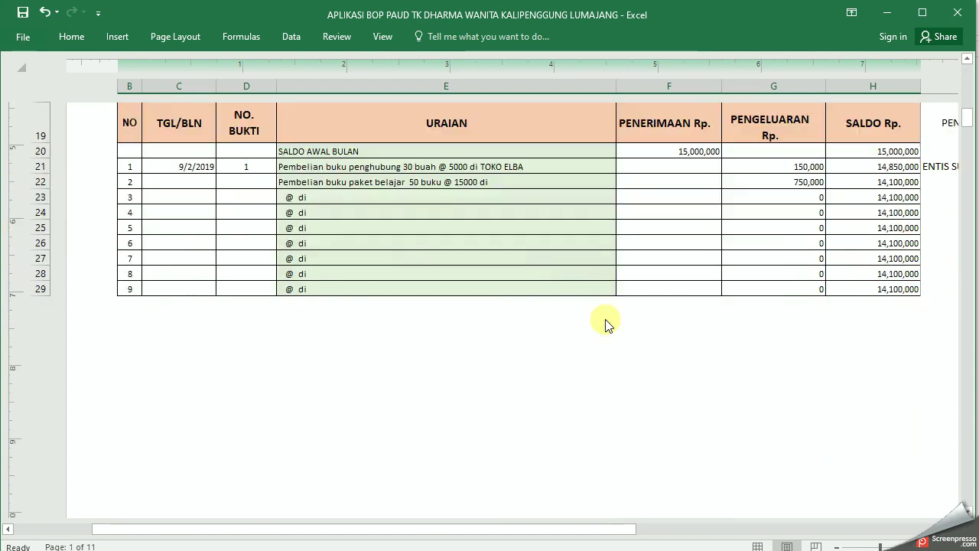
{"action": "scroll", "coordinate": [605, 324], "scroll_direction": "up", "scroll_amount": 4}
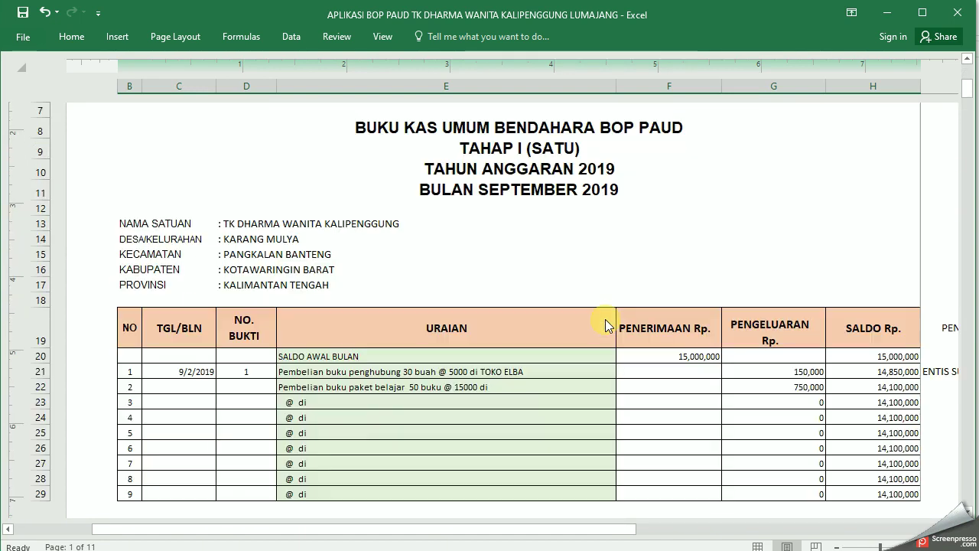
{"action": "scroll", "coordinate": [606, 324], "scroll_direction": "up", "scroll_amount": 2}
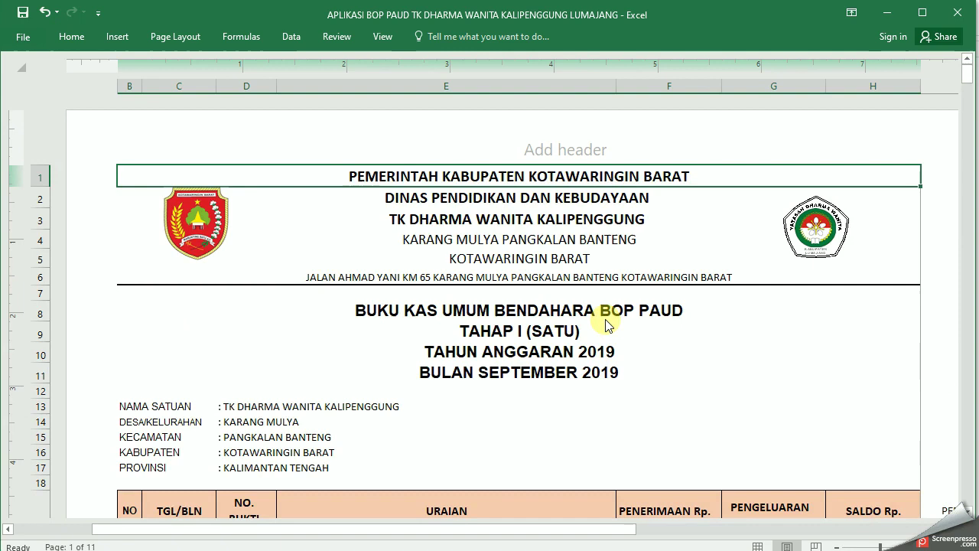
Inspect the Buku Kas Umum entry for Pembelian buku paket belajar in row 22, across to the PENERIMA column
{"action": "scroll", "coordinate": [605, 324], "scroll_direction": "down", "scroll_amount": 3}
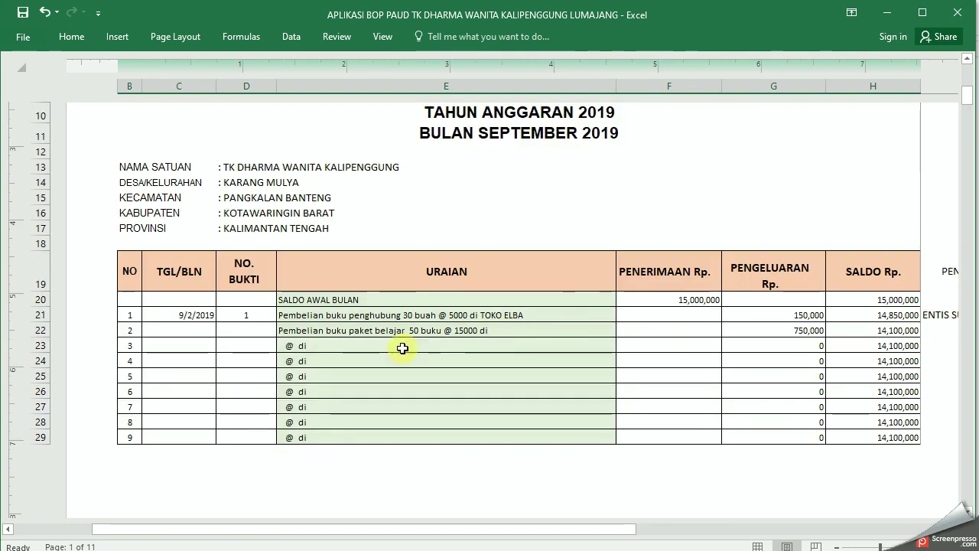
{"action": "left_click", "coordinate": [363, 333]}
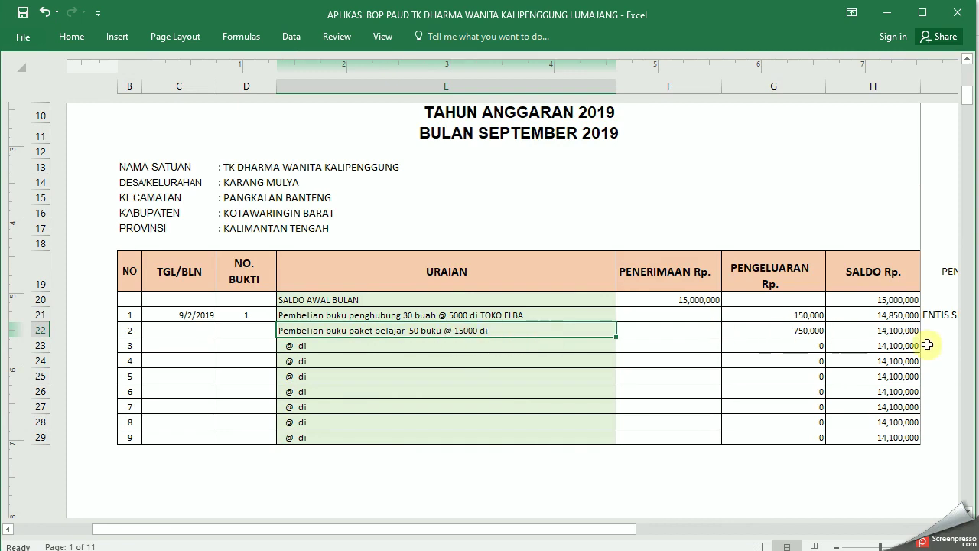
{"action": "left_click_drag", "start_coordinate": [413, 528], "coordinate": [601, 534]}
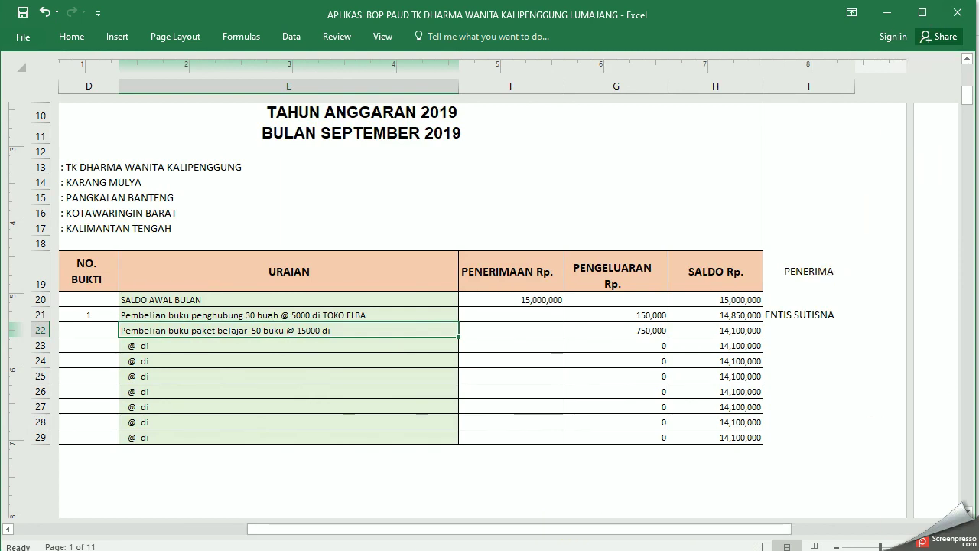
Switch the Buku Kas Umum sheet to Normal view so the PENERIMA and NAMA TOKO columns fit beside the table
{"action": "left_click", "coordinate": [758, 546]}
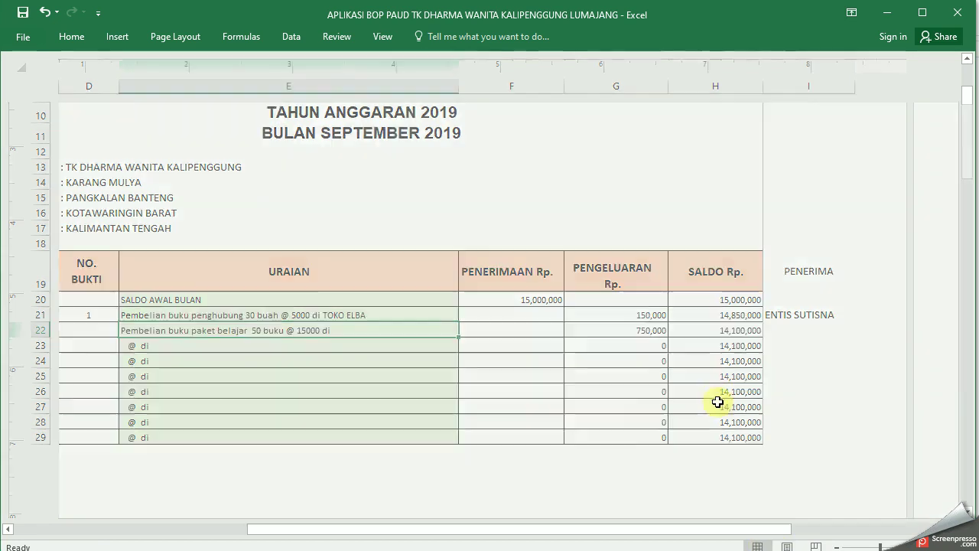
{"action": "scroll", "coordinate": [479, 326], "scroll_direction": "down", "scroll_amount": 6}
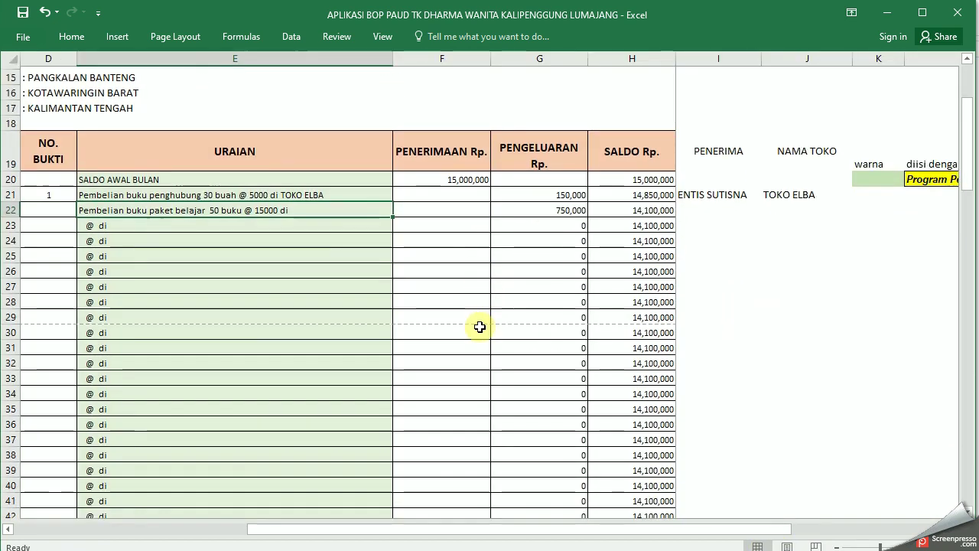
{"action": "scroll", "coordinate": [474, 327], "scroll_direction": "up", "scroll_amount": 5}
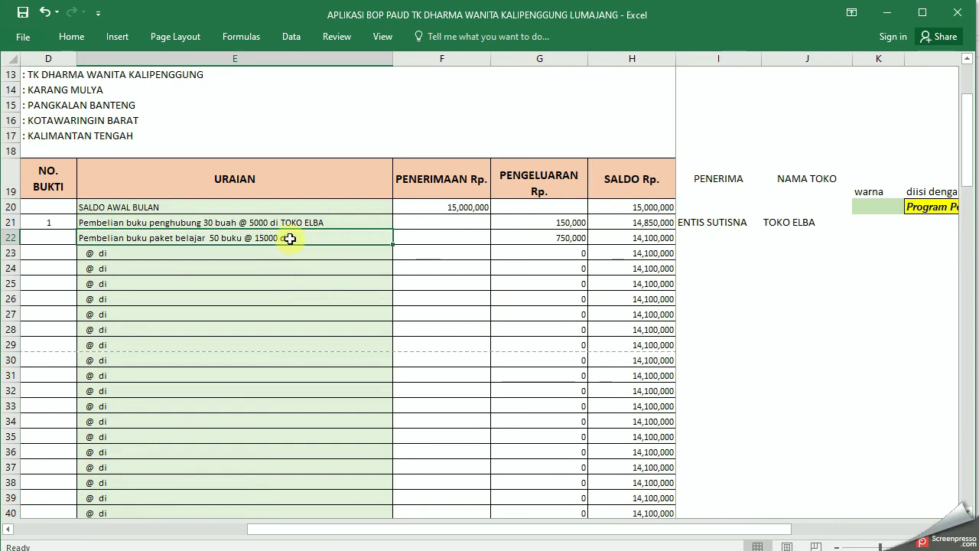
For the Pembelian buku paket belajar entry in row 22, enter the recipient's name under PENERIMA and "toko buku baru" under NAMA TOKO
{"action": "left_click", "coordinate": [715, 240]}
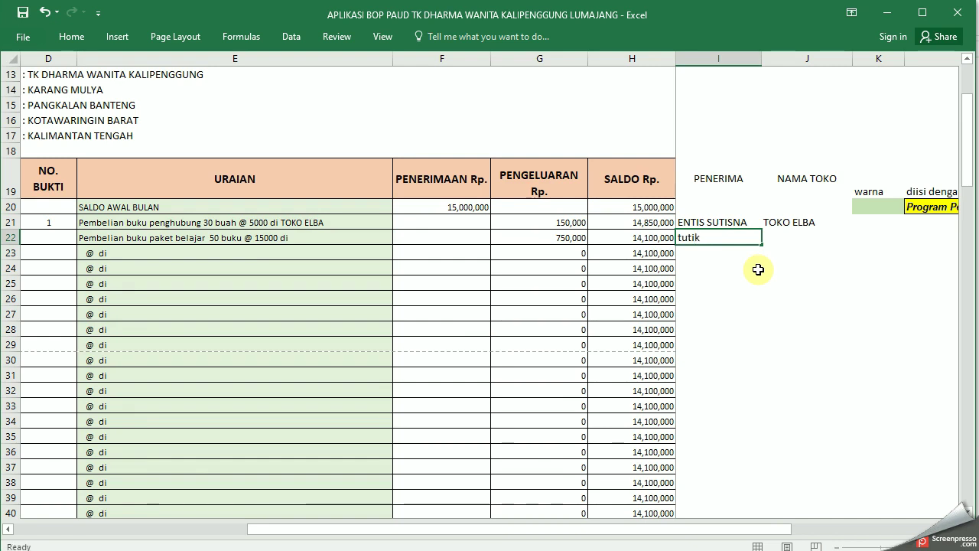
{"action": "key", "text": "Right"}
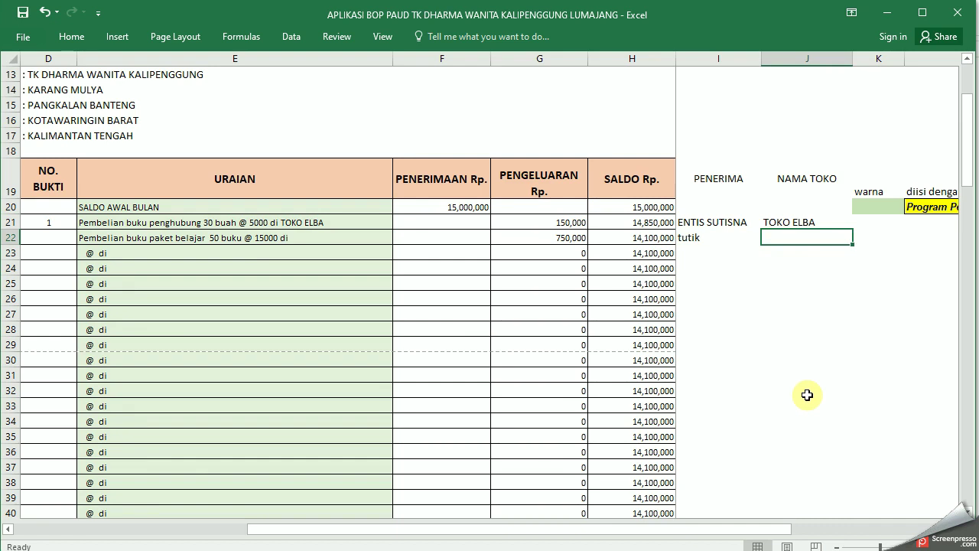
{"action": "type", "text": "too"}
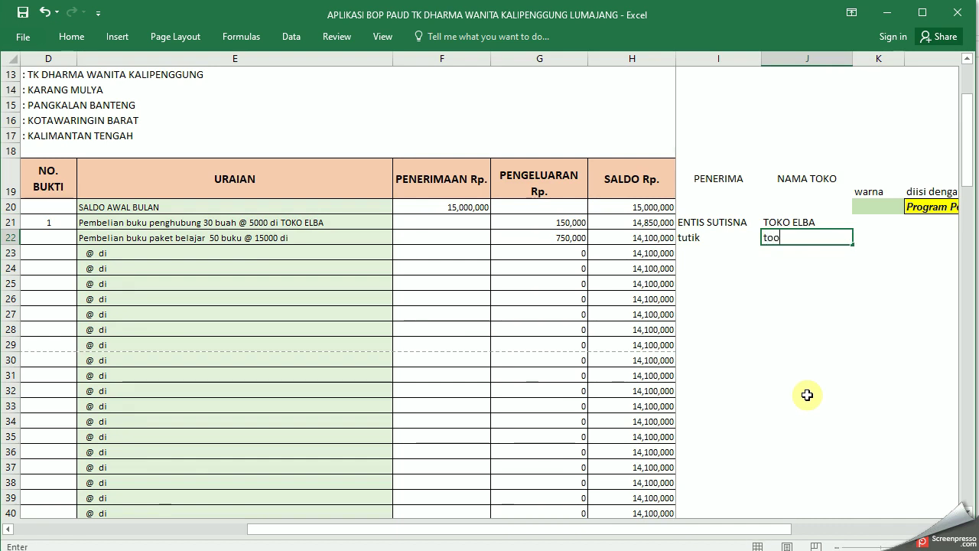
{"action": "type", "text": "o"}
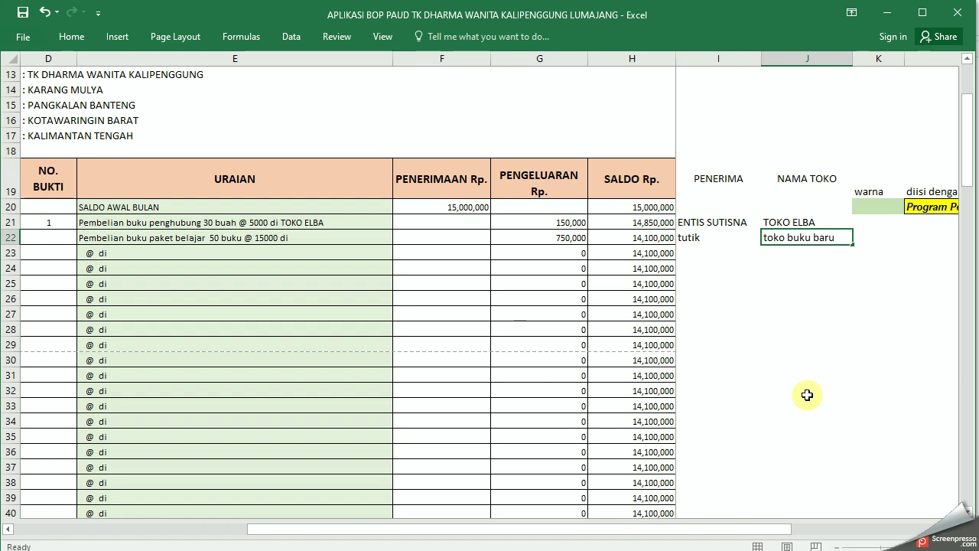
{"action": "key", "text": "Return"}
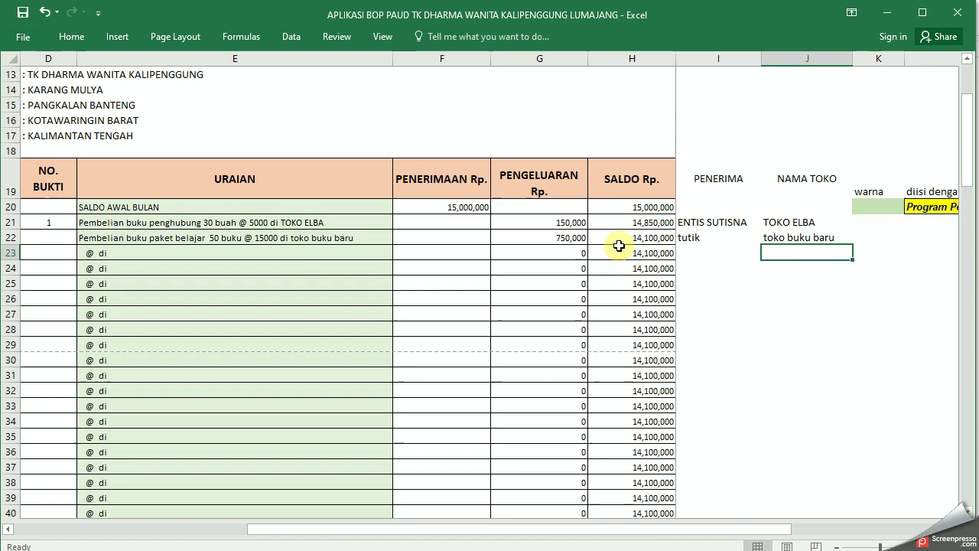
Review the green Program Pembelajaran entries of the Buku Kas Umum with their shop names, and the sheet's heading
{"action": "scroll", "coordinate": [528, 246], "scroll_direction": "down", "scroll_amount": 6}
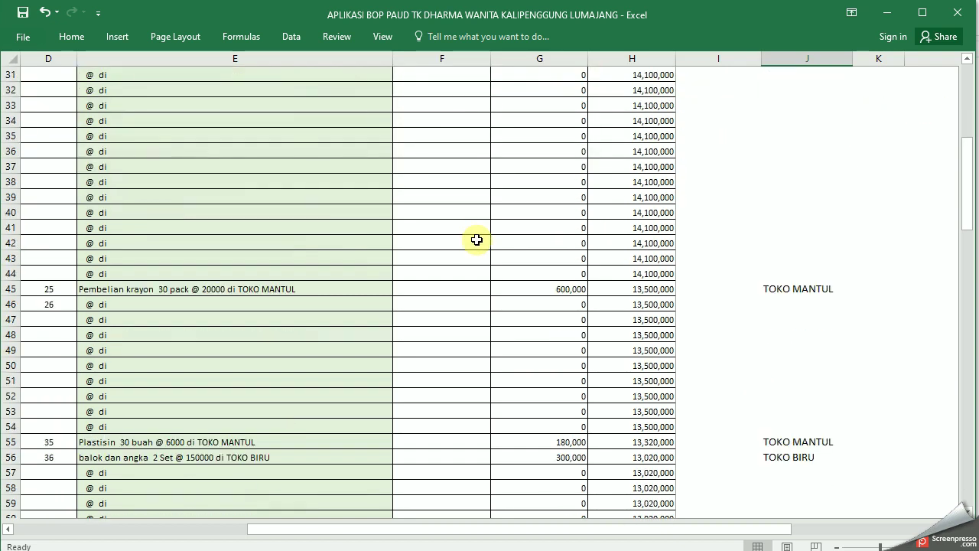
{"action": "scroll", "coordinate": [477, 240], "scroll_direction": "down", "scroll_amount": 2}
{"action": "scroll", "coordinate": [485, 234], "scroll_direction": "down", "scroll_amount": 6}
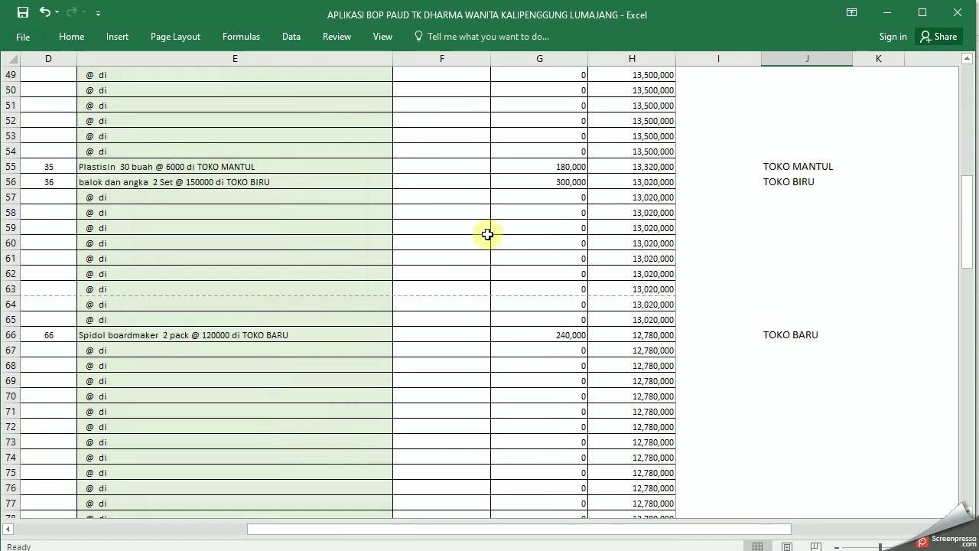
{"action": "scroll", "coordinate": [487, 234], "scroll_direction": "up", "scroll_amount": 15}
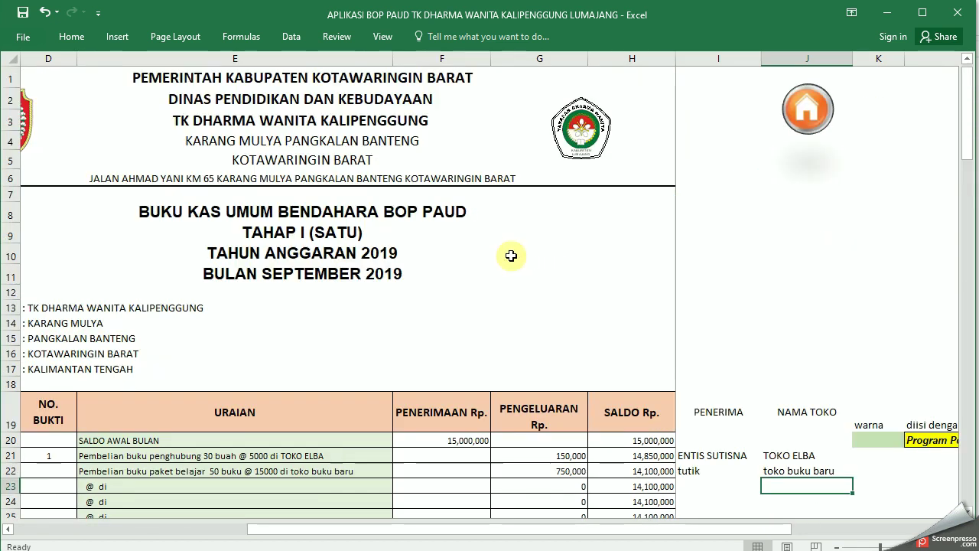
{"action": "scroll", "coordinate": [498, 284], "scroll_direction": "down", "scroll_amount": 4}
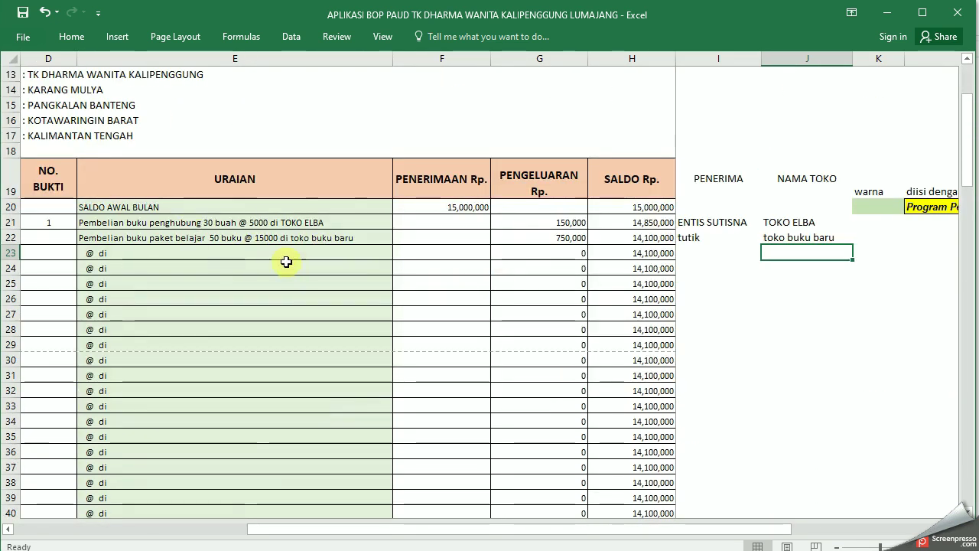
{"action": "scroll", "coordinate": [387, 212], "scroll_direction": "up", "scroll_amount": 4}
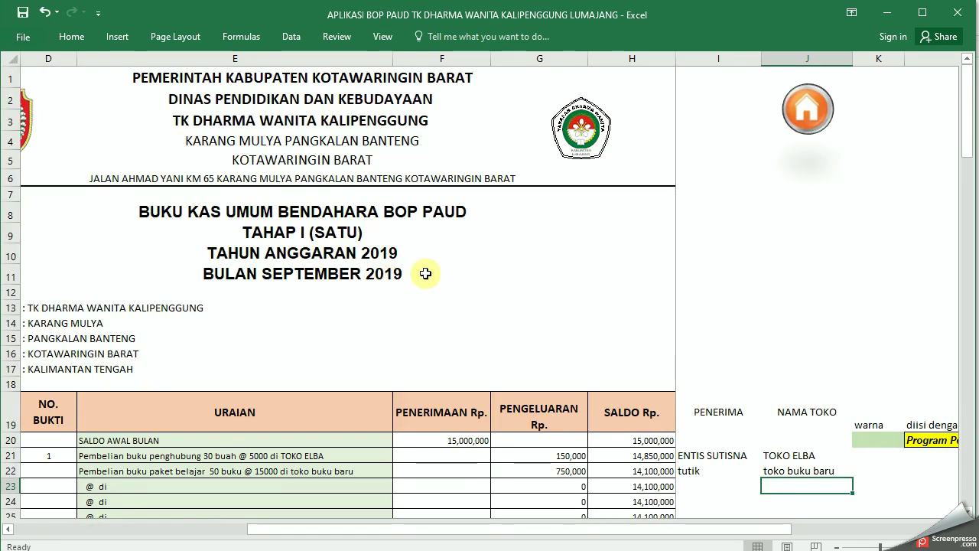
{"action": "scroll", "coordinate": [325, 371], "scroll_direction": "down", "scroll_amount": 2}
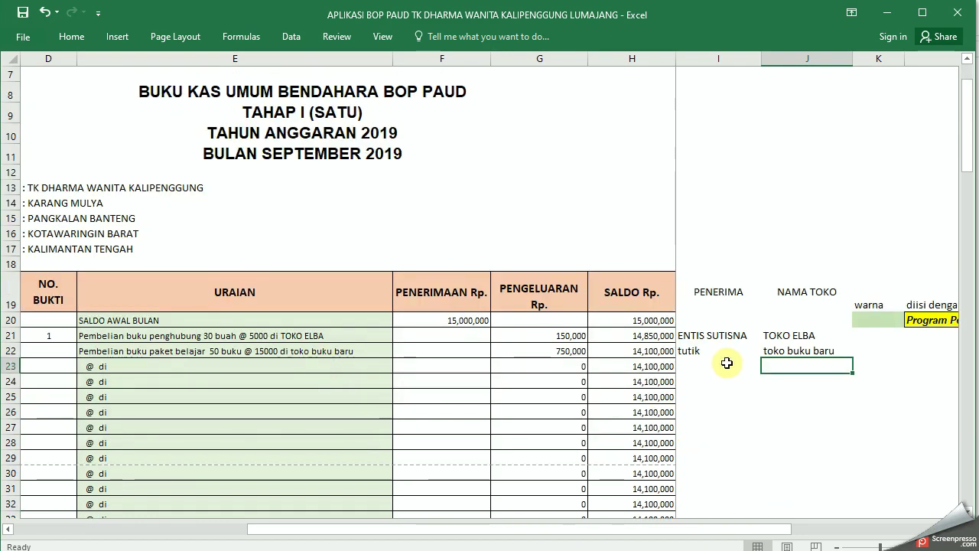
Check the PENERIMA and NAMA TOKO cells of row 22 against its URAIAN text
{"action": "left_click", "coordinate": [728, 351]}
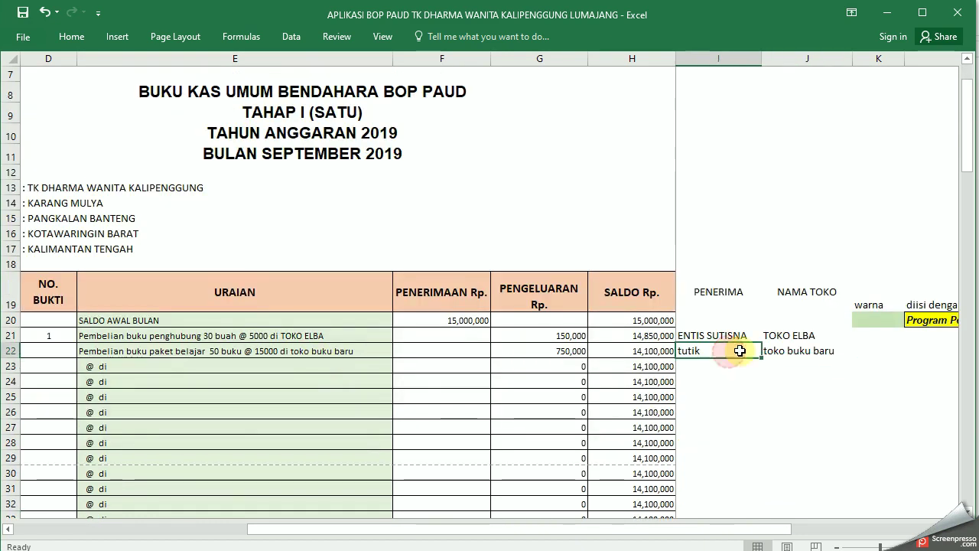
{"action": "left_click", "coordinate": [823, 353]}
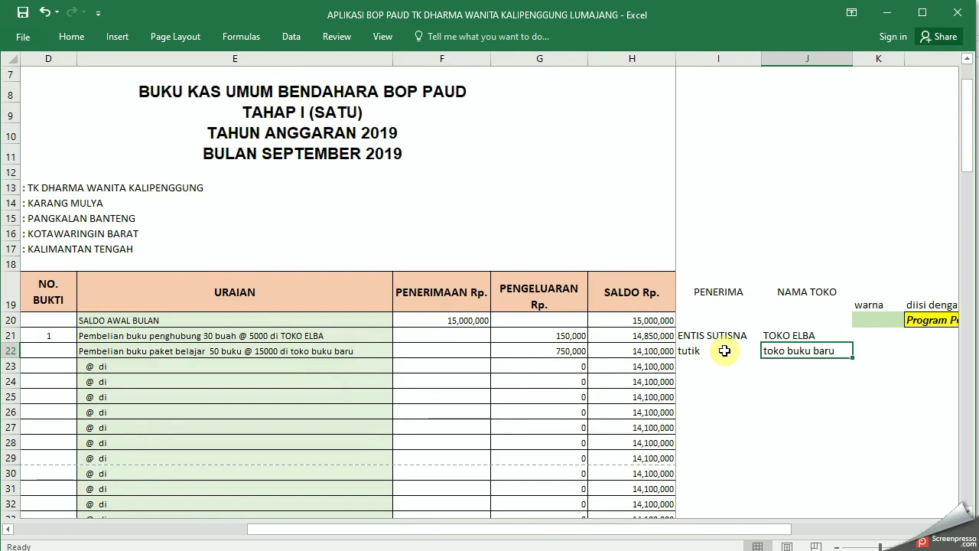
{"action": "left_click", "coordinate": [725, 351]}
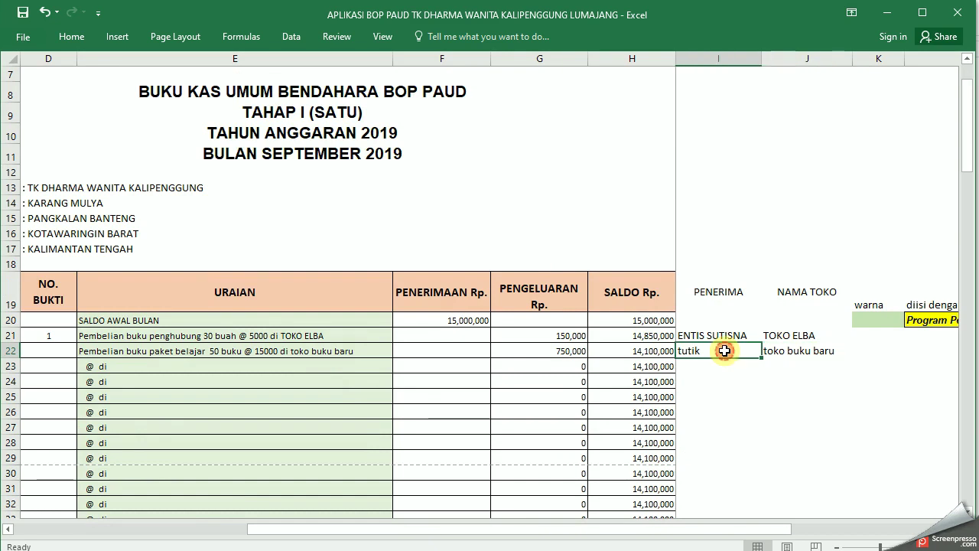
{"action": "left_click", "coordinate": [816, 352]}
Review the Buku Kas Umum's blue, yellow and orange sections down to the Pajak rows and the closing statement
{"action": "scroll", "coordinate": [816, 352], "scroll_direction": "down", "scroll_amount": 20}
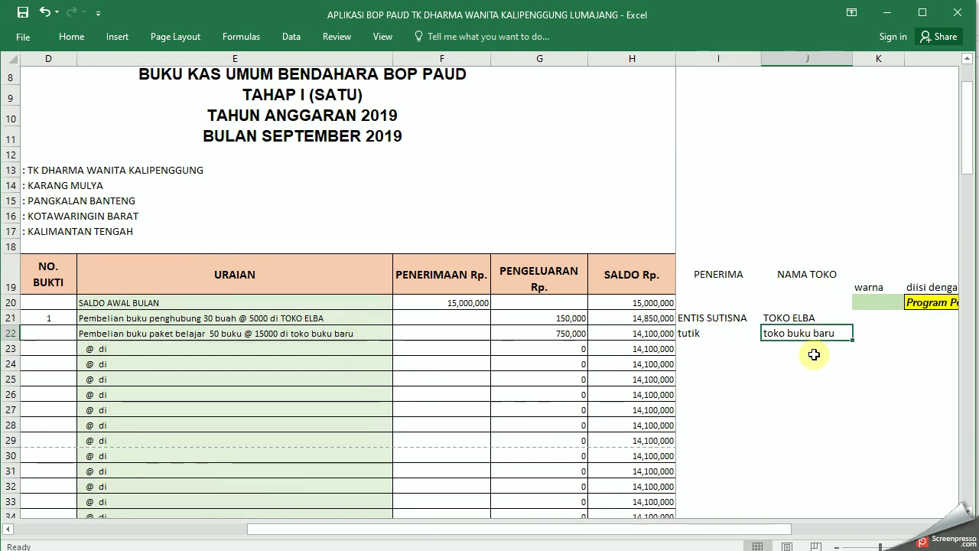
{"action": "scroll", "coordinate": [810, 356], "scroll_direction": "down", "scroll_amount": 20}
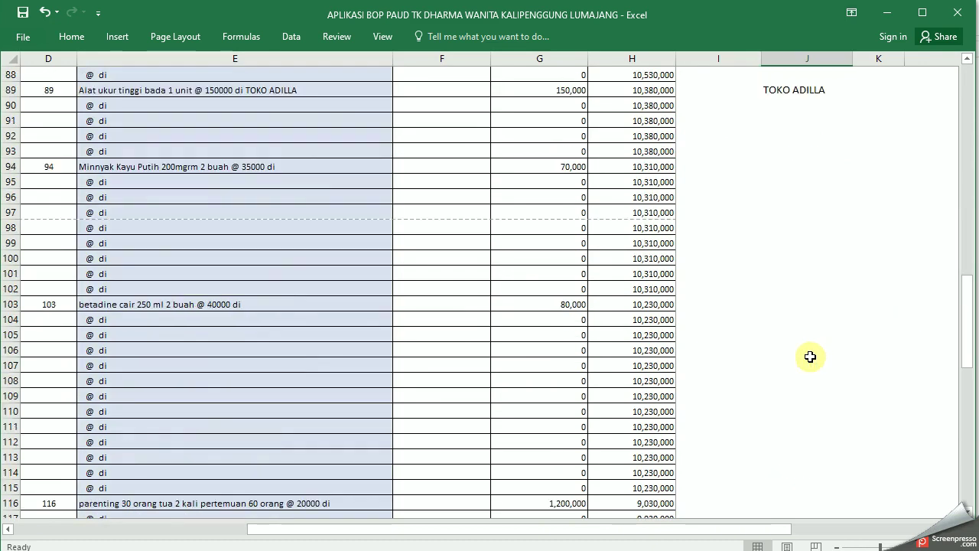
{"action": "scroll", "coordinate": [809, 355], "scroll_direction": "up", "scroll_amount": 20}
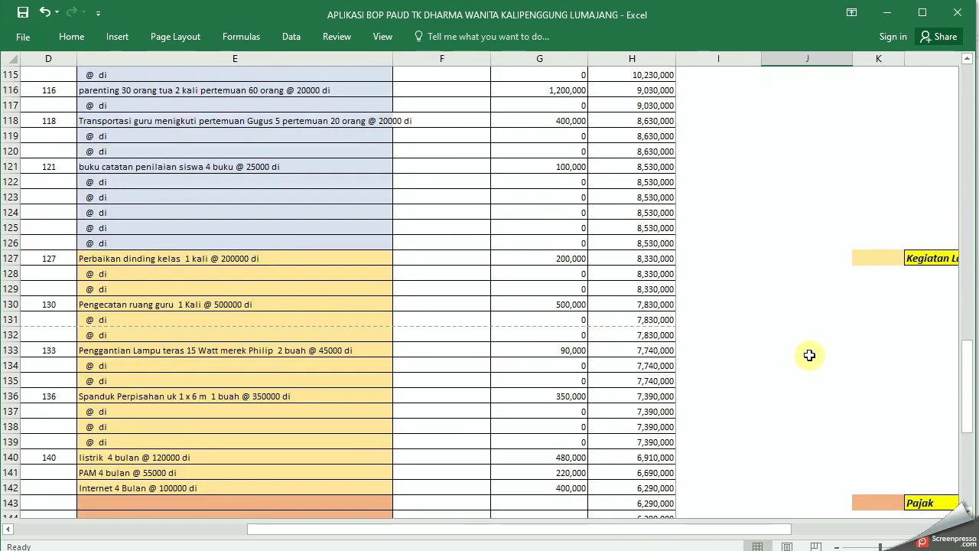
{"action": "scroll", "coordinate": [809, 353], "scroll_direction": "down", "scroll_amount": 18}
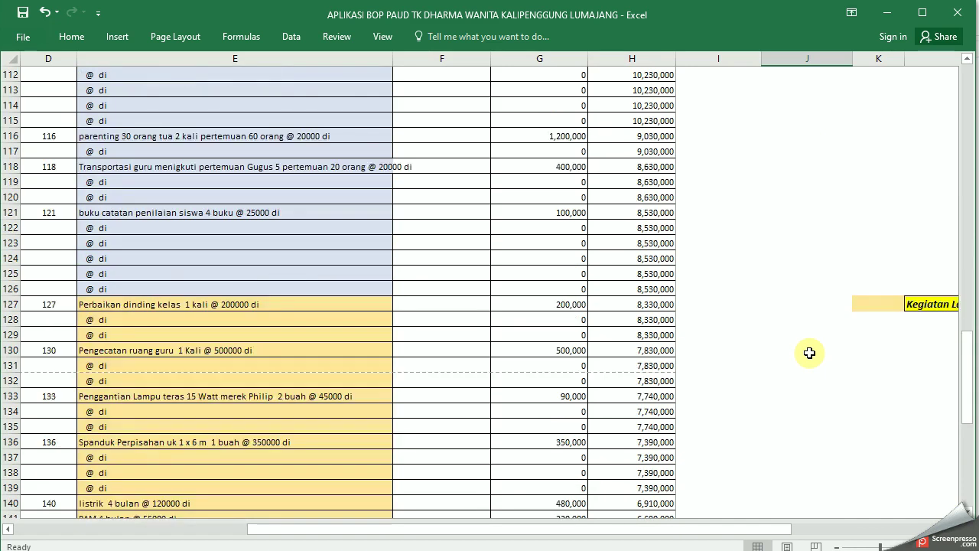
{"action": "scroll", "coordinate": [809, 353], "scroll_direction": "down", "scroll_amount": 2}
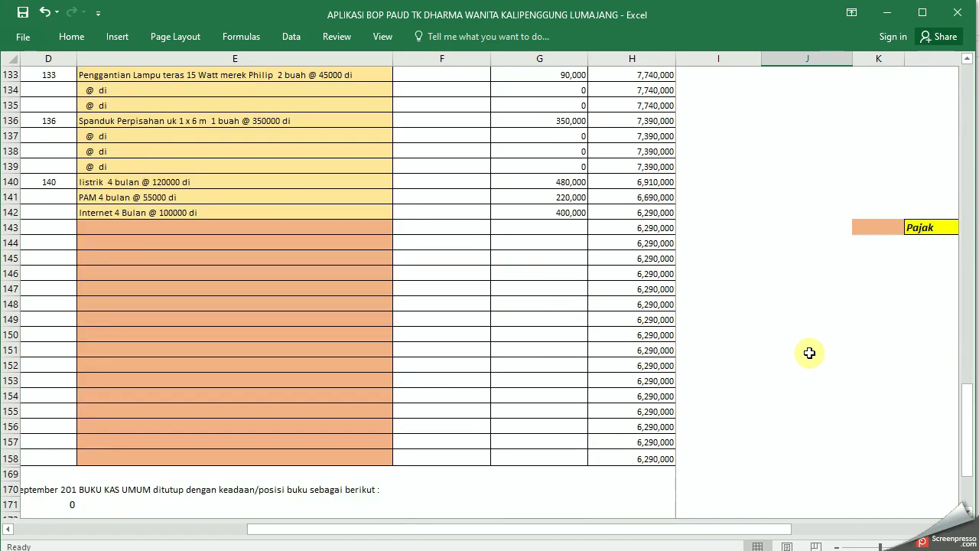
{"action": "scroll", "coordinate": [809, 353], "scroll_direction": "up", "scroll_amount": 20}
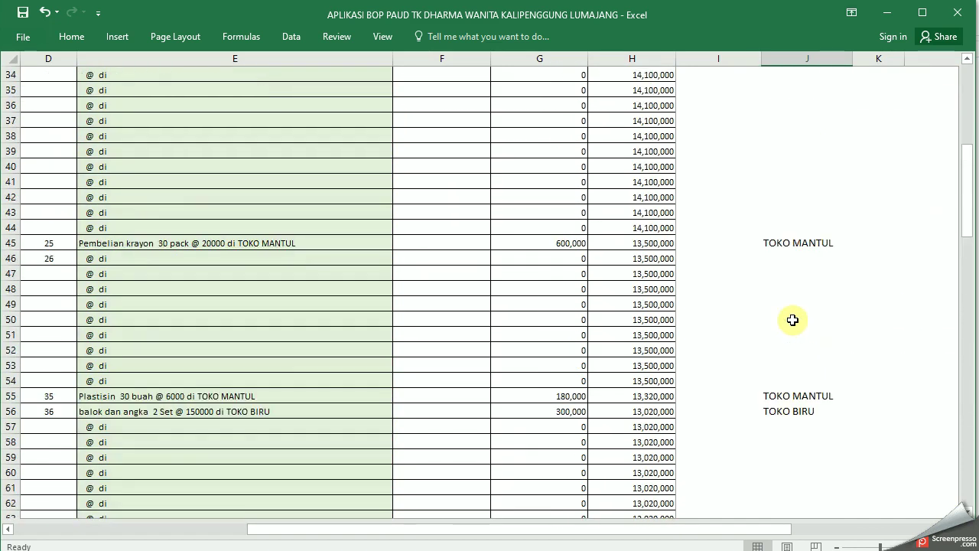
{"action": "scroll", "coordinate": [793, 320], "scroll_direction": "up", "scroll_amount": 11}
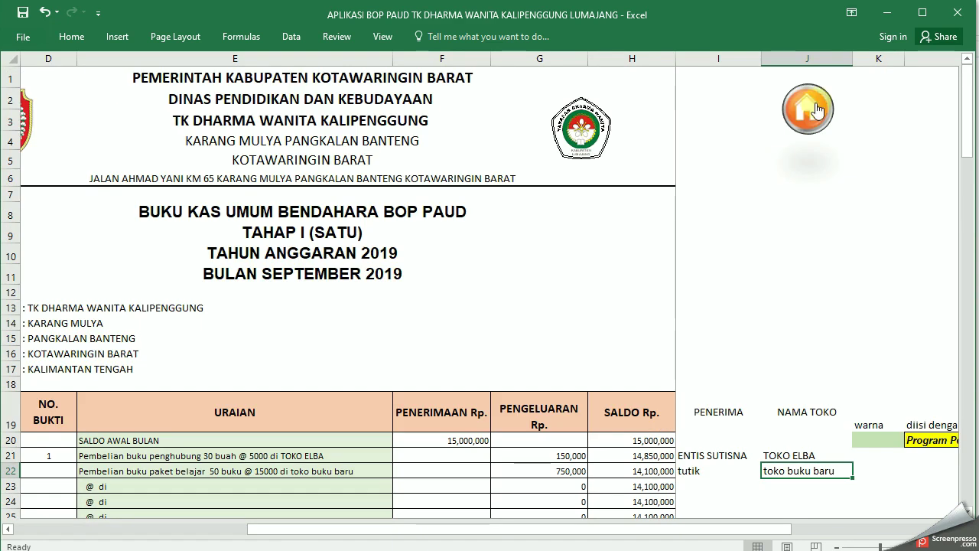
Return to the Tahap I home menu, open Pencatatan and review its heading and list of expenditures
{"action": "left_click", "coordinate": [817, 109]}
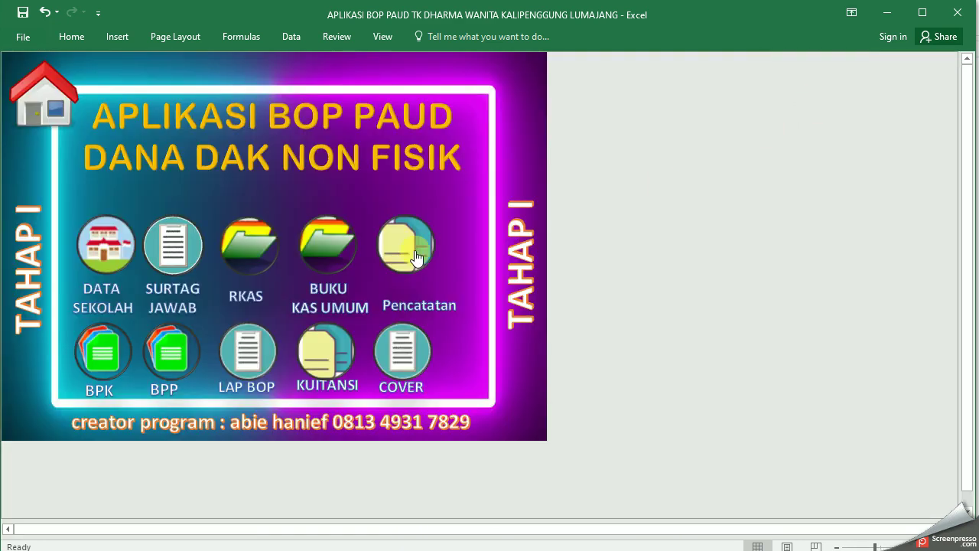
{"action": "left_click", "coordinate": [409, 250]}
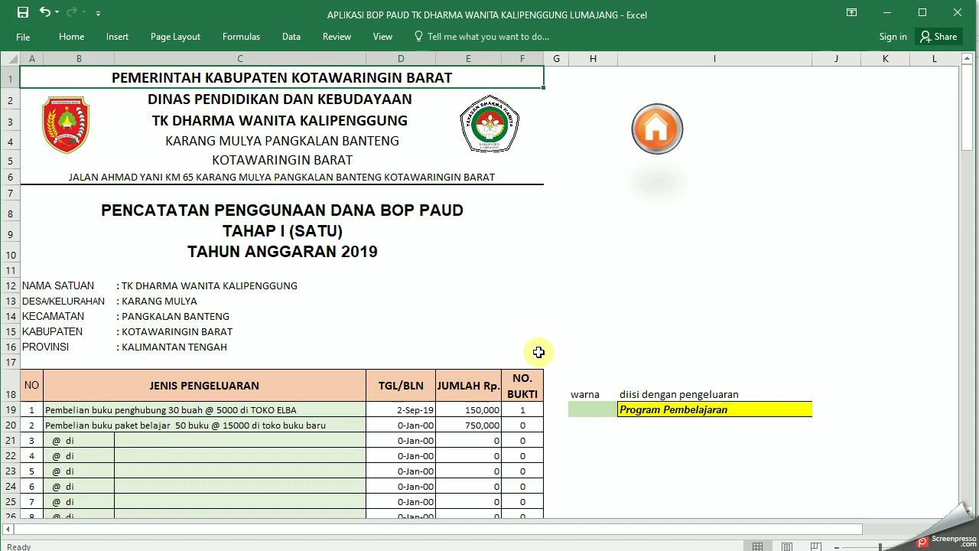
{"action": "scroll", "coordinate": [535, 349], "scroll_direction": "down", "scroll_amount": 3}
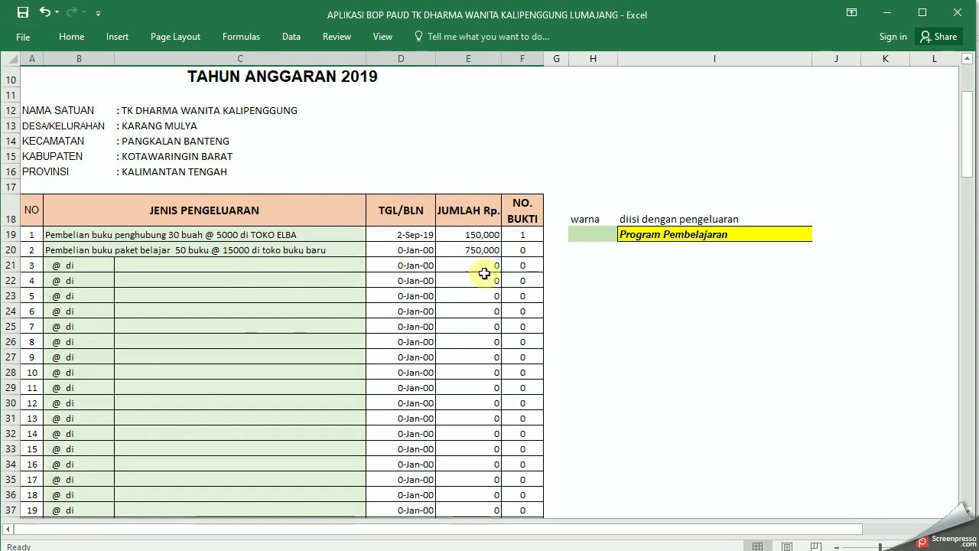
{"action": "scroll", "coordinate": [514, 282], "scroll_direction": "up", "scroll_amount": 3}
Go back to the Tahap I home menu, open the BPK (Buku Pembantu Bank) and examine its table and signature block
{"action": "left_click", "coordinate": [665, 129]}
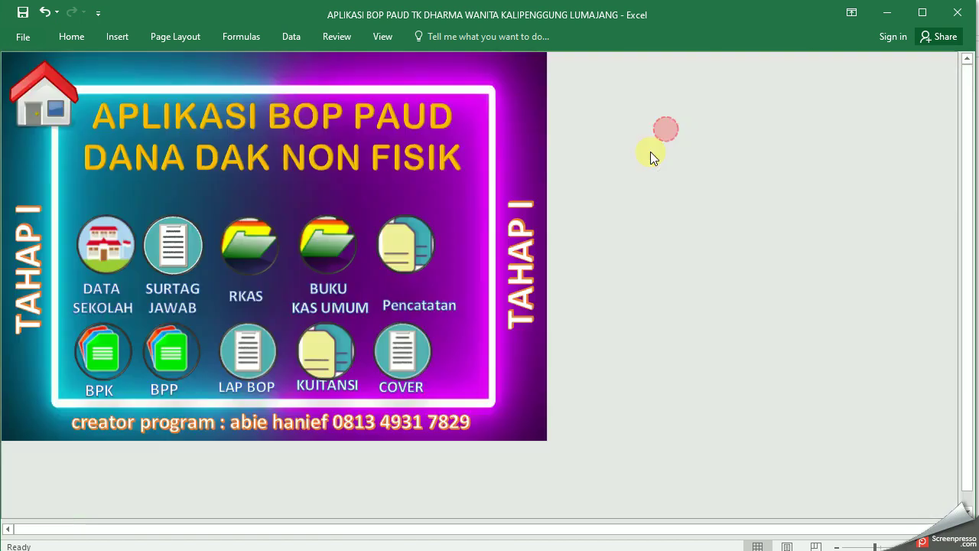
{"action": "left_click", "coordinate": [102, 354]}
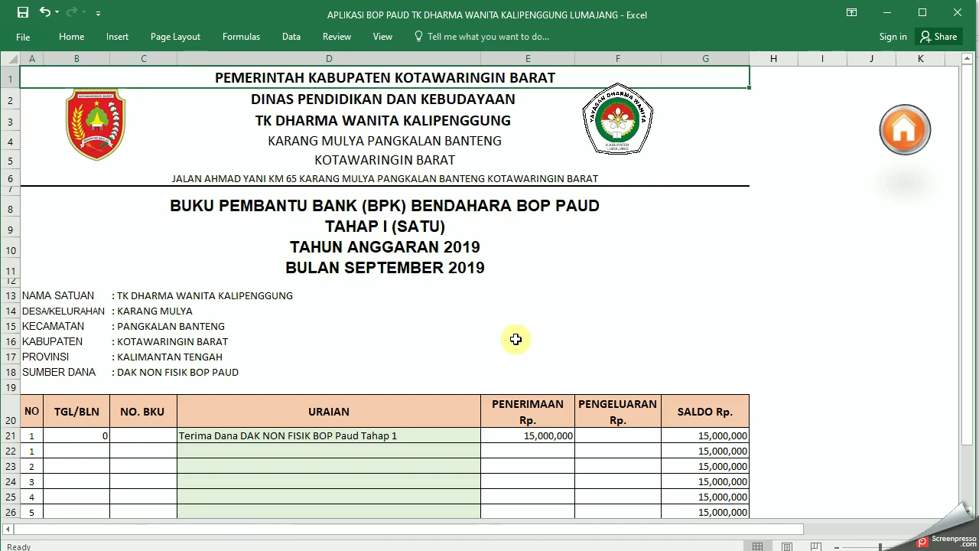
{"action": "scroll", "coordinate": [514, 337], "scroll_direction": "down", "scroll_amount": 5}
{"action": "scroll", "coordinate": [515, 339], "scroll_direction": "up", "scroll_amount": 5}
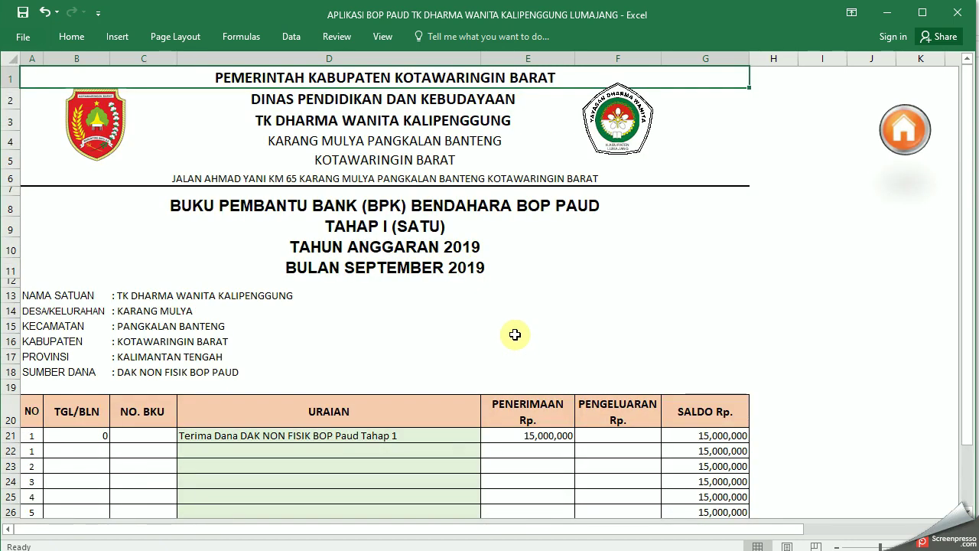
{"action": "scroll", "coordinate": [515, 334], "scroll_direction": "down", "scroll_amount": 2}
{"action": "scroll", "coordinate": [306, 334], "scroll_direction": "up", "scroll_amount": 1}
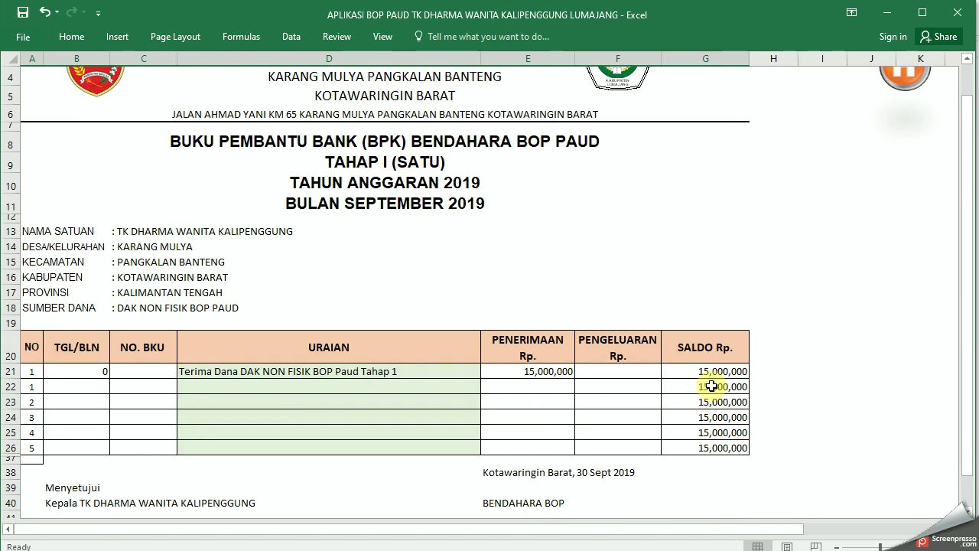
{"action": "scroll", "coordinate": [647, 319], "scroll_direction": "up", "scroll_amount": 1}
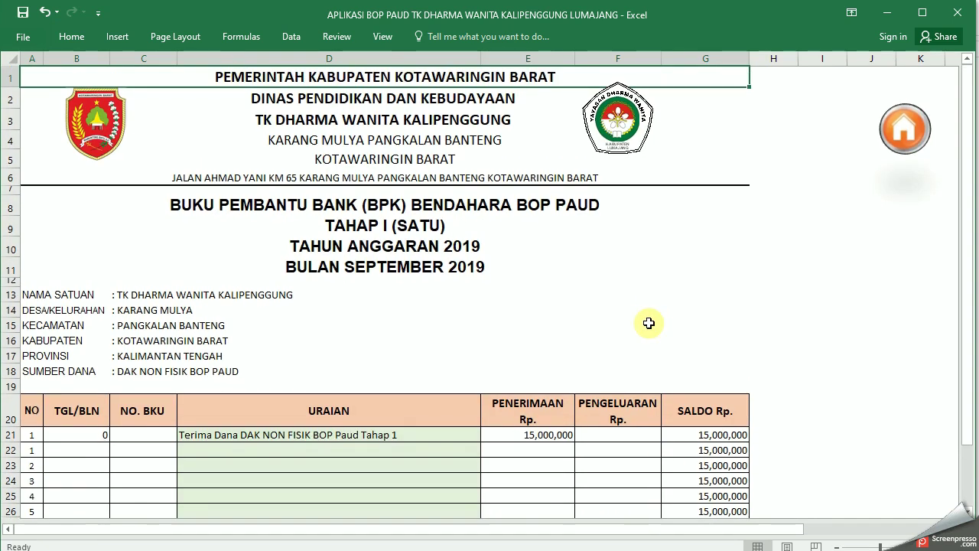
Return to the Tahap I home menu, open the BPP (Buku Pembantu Pajak) and review its heading and table
{"action": "left_click", "coordinate": [904, 127]}
{"action": "left_click", "coordinate": [175, 348]}
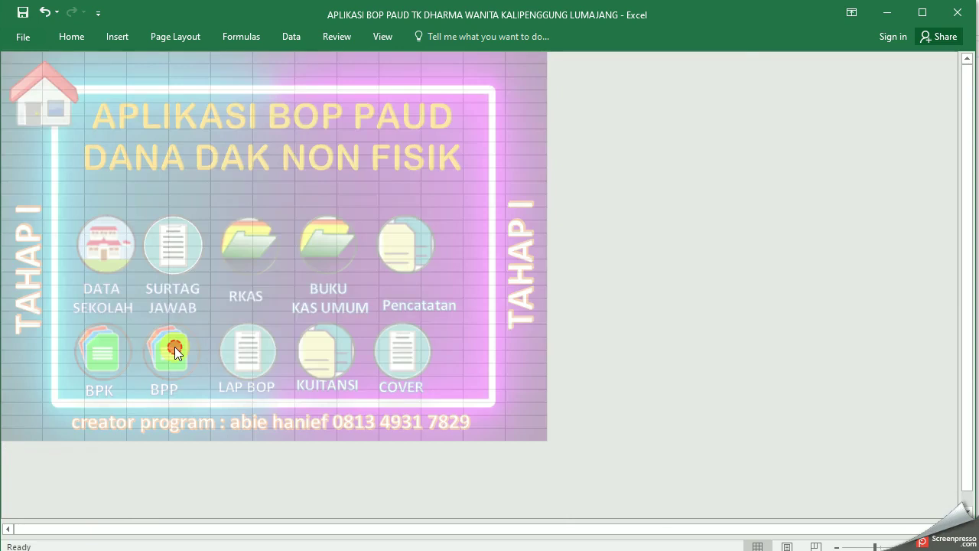
{"action": "scroll", "coordinate": [528, 337], "scroll_direction": "down", "scroll_amount": 4}
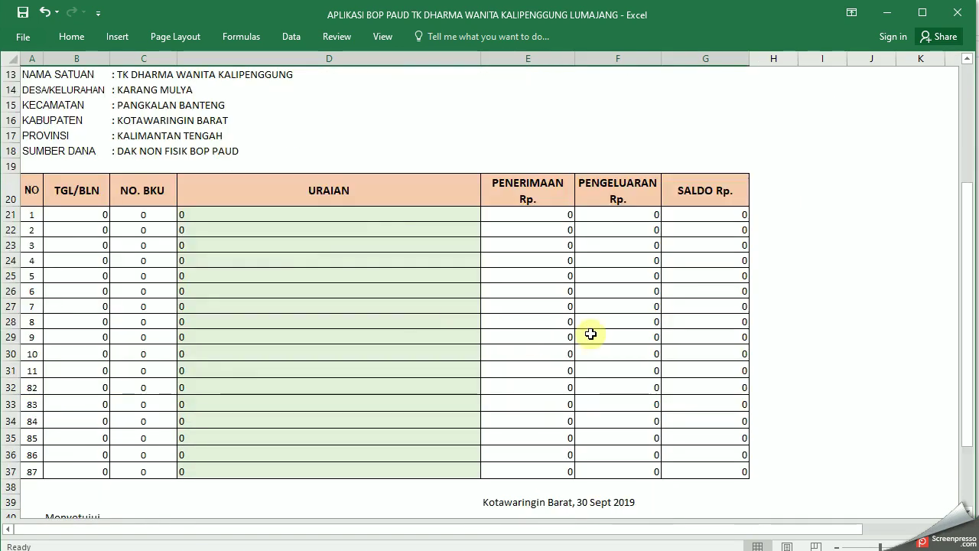
{"action": "scroll", "coordinate": [591, 335], "scroll_direction": "up", "scroll_amount": 4}
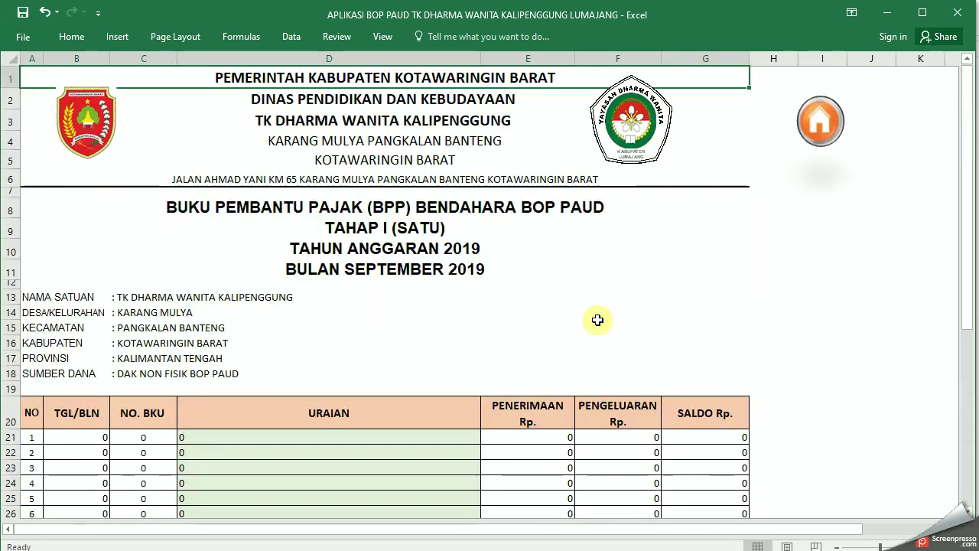
Return to the Tahap I home menu, reopen the Buku Kas Umum and review its entries down to the empty orange Uraian rows
{"action": "left_click", "coordinate": [818, 127]}
{"action": "left_click", "coordinate": [319, 263]}
{"action": "scroll", "coordinate": [465, 342], "scroll_direction": "down", "scroll_amount": 11}
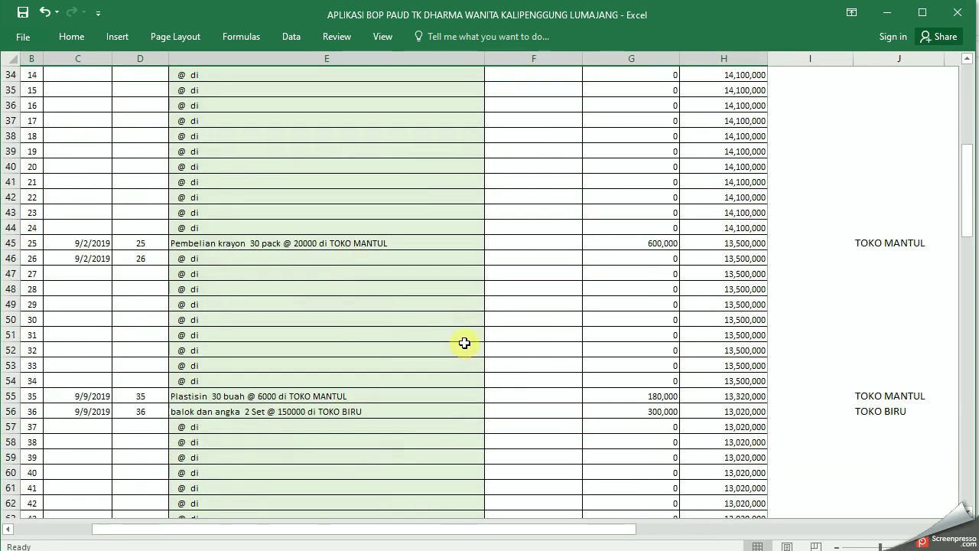
{"action": "scroll", "coordinate": [464, 343], "scroll_direction": "down", "scroll_amount": 20}
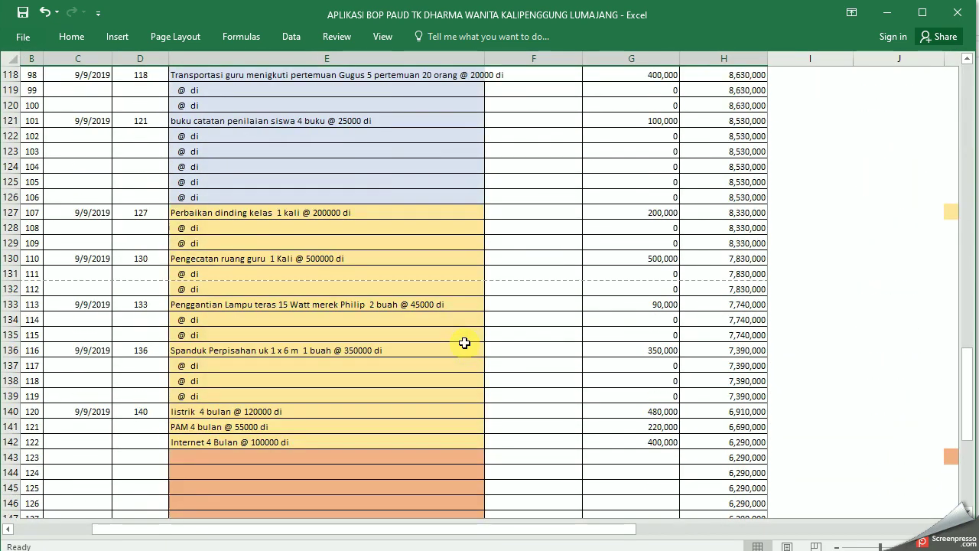
{"action": "scroll", "coordinate": [464, 343], "scroll_direction": "down", "scroll_amount": 4}
{"action": "scroll", "coordinate": [461, 329], "scroll_direction": "down", "scroll_amount": 1}
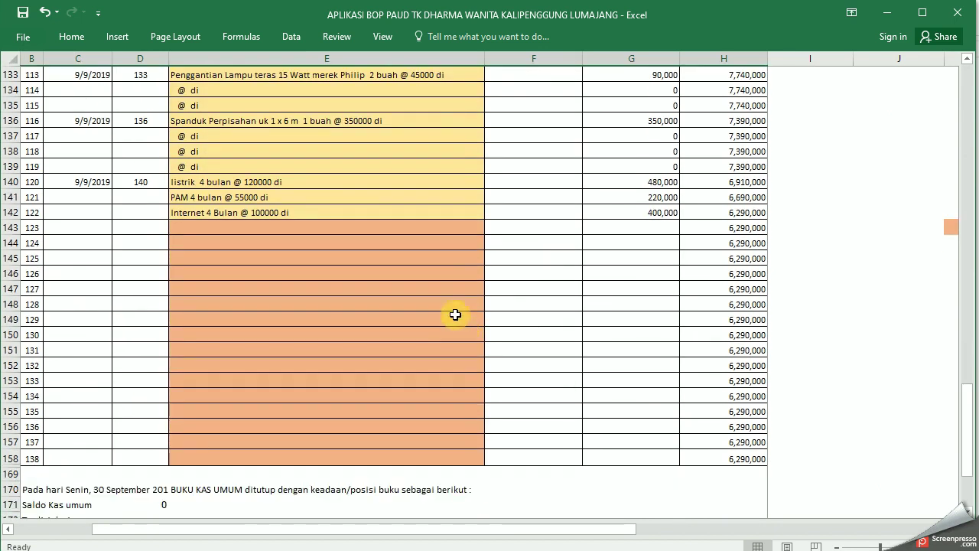
{"action": "left_click_drag", "start_coordinate": [448, 228], "coordinate": [441, 452]}
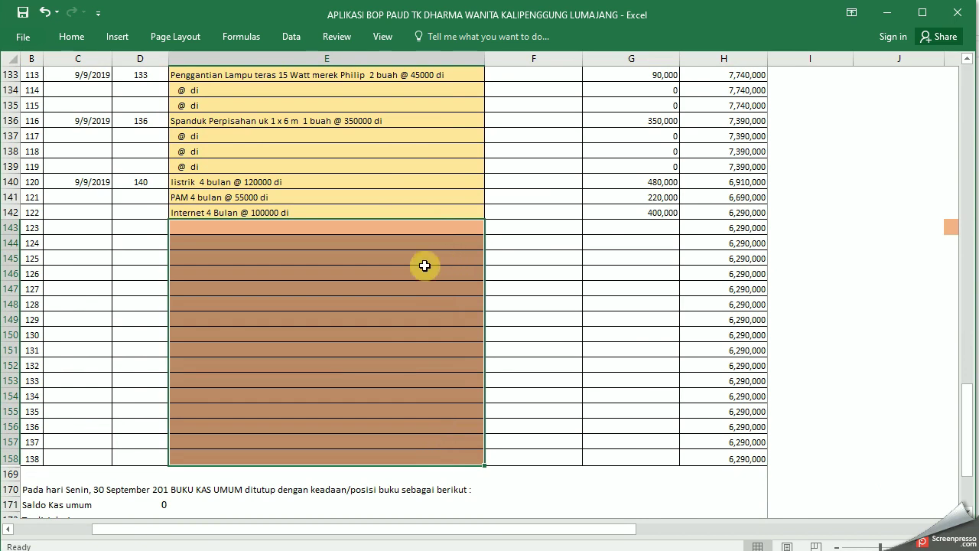
{"action": "left_click", "coordinate": [431, 228]}
{"action": "scroll", "coordinate": [459, 321], "scroll_direction": "up", "scroll_amount": 20}
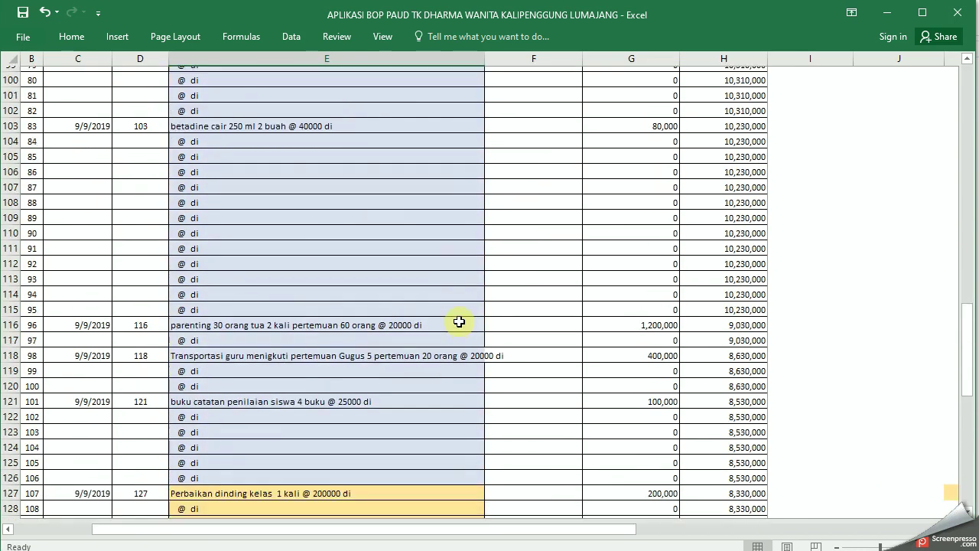
{"action": "scroll", "coordinate": [459, 320], "scroll_direction": "up", "scroll_amount": 15}
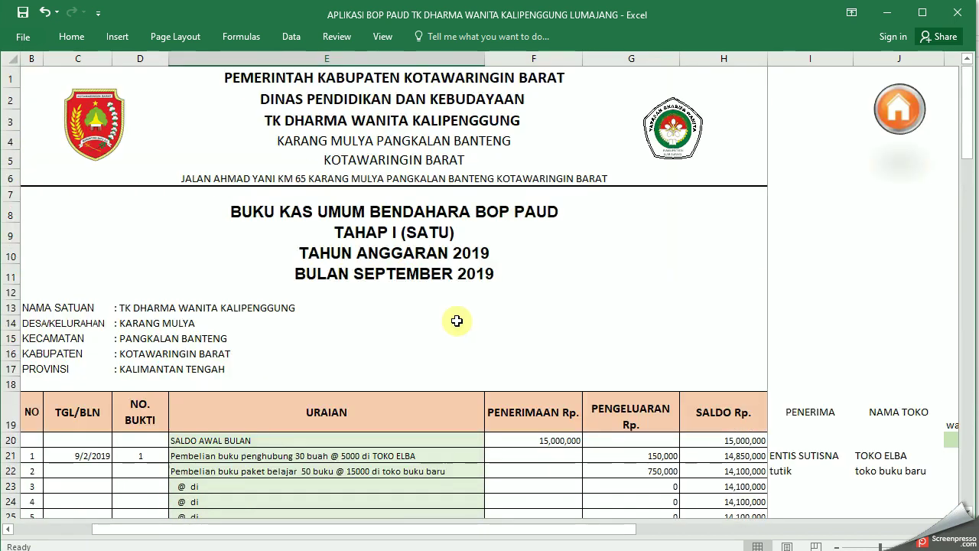
Go back to the Tahap I home menu, open LAP BOP and review the Laporan Penggunaan Dana heading and expenditure sections
{"action": "left_click", "coordinate": [900, 135]}
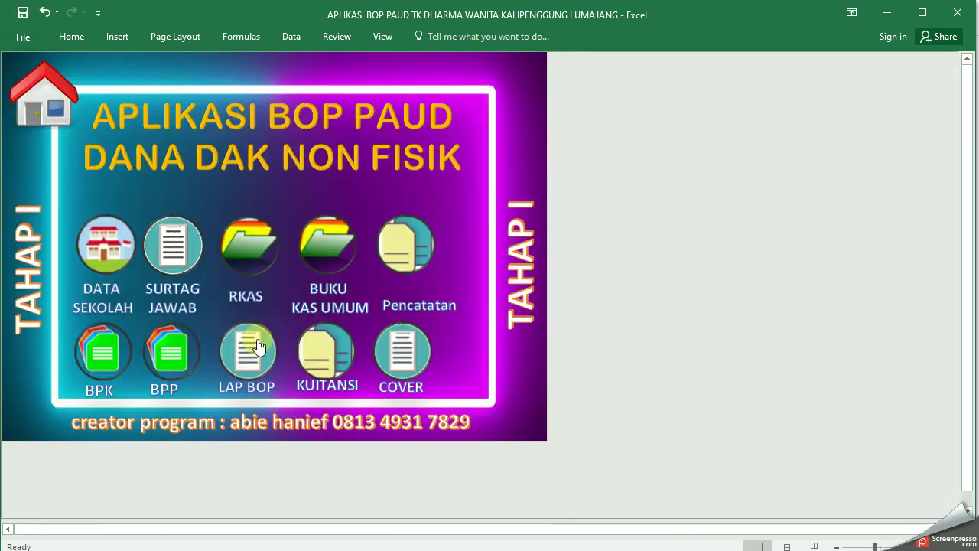
{"action": "left_click", "coordinate": [245, 363]}
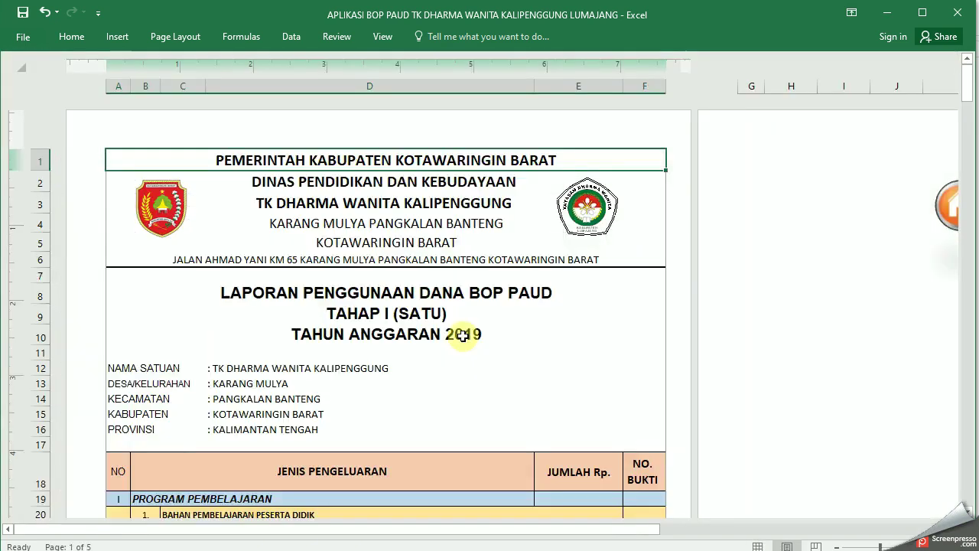
{"action": "scroll", "coordinate": [515, 338], "scroll_direction": "down", "scroll_amount": 6}
{"action": "scroll", "coordinate": [517, 338], "scroll_direction": "down", "scroll_amount": 6}
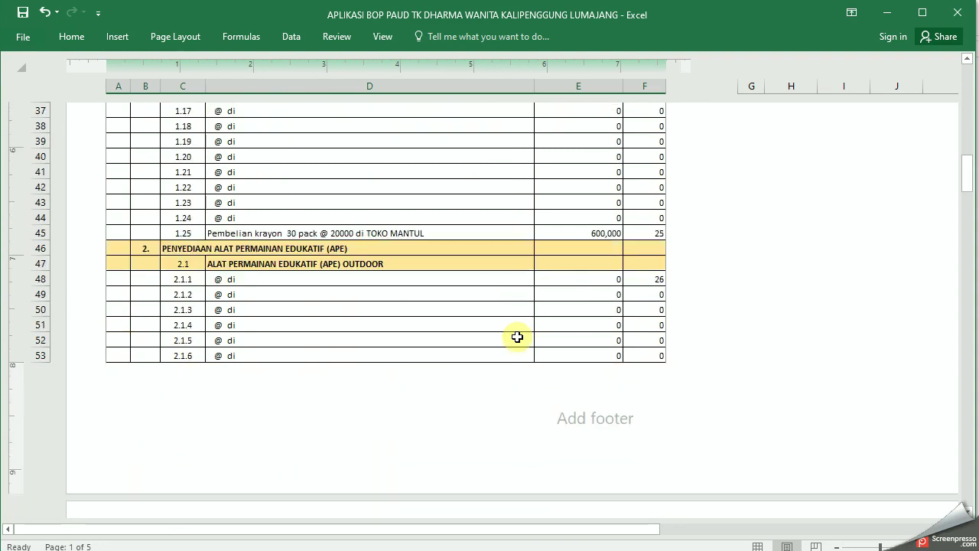
{"action": "scroll", "coordinate": [517, 336], "scroll_direction": "down", "scroll_amount": 10}
{"action": "scroll", "coordinate": [517, 336], "scroll_direction": "down", "scroll_amount": 10}
{"action": "scroll", "coordinate": [517, 336], "scroll_direction": "up", "scroll_amount": 20}
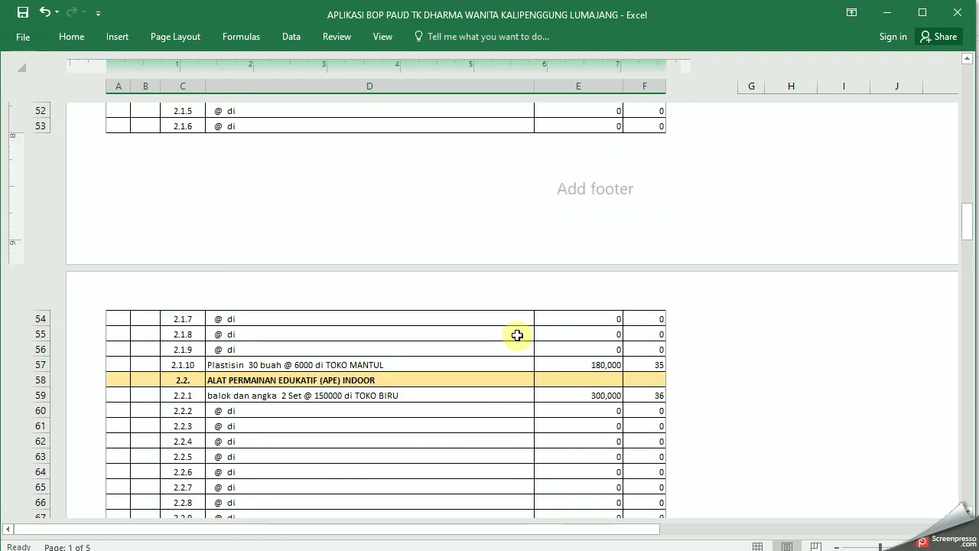
Re-examine the report's Program Pembelajaran items, from Bahan Pembelajaran Peserta Didik to the outdoor APE rows
{"action": "scroll", "coordinate": [517, 335], "scroll_direction": "up", "scroll_amount": 4}
{"action": "scroll", "coordinate": [517, 335], "scroll_direction": "down", "scroll_amount": 9}
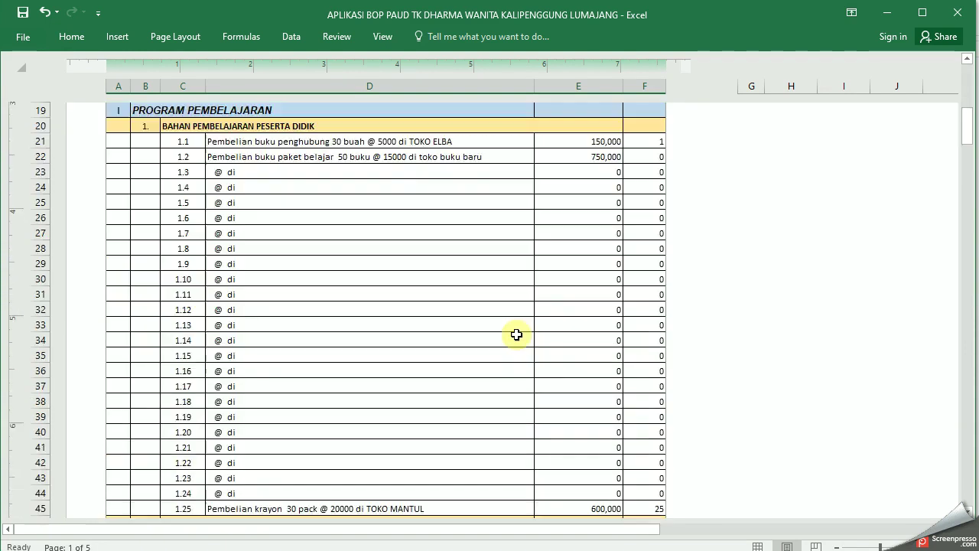
{"action": "scroll", "coordinate": [516, 334], "scroll_direction": "up", "scroll_amount": 2}
{"action": "scroll", "coordinate": [517, 335], "scroll_direction": "up", "scroll_amount": 1}
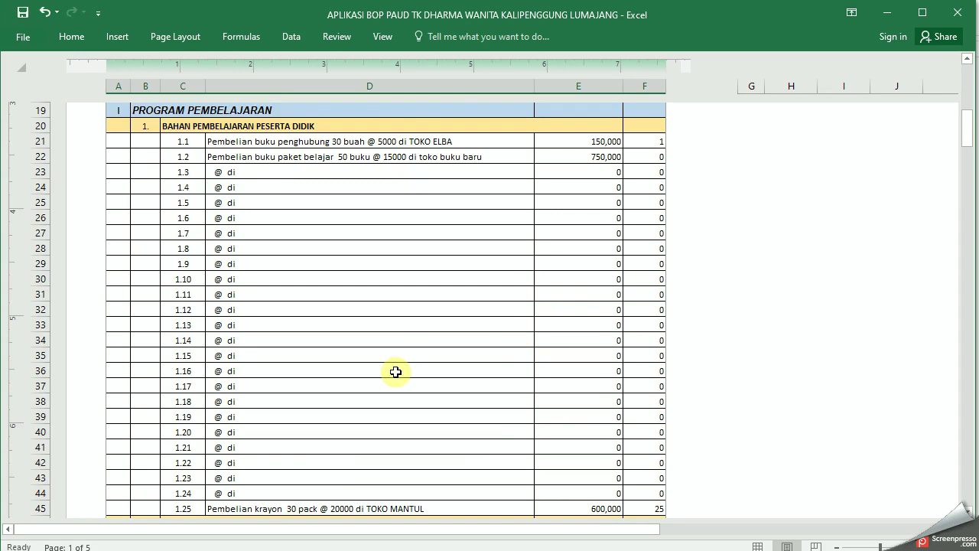
{"action": "scroll", "coordinate": [396, 372], "scroll_direction": "down", "scroll_amount": 2}
{"action": "scroll", "coordinate": [395, 371], "scroll_direction": "down", "scroll_amount": 2}
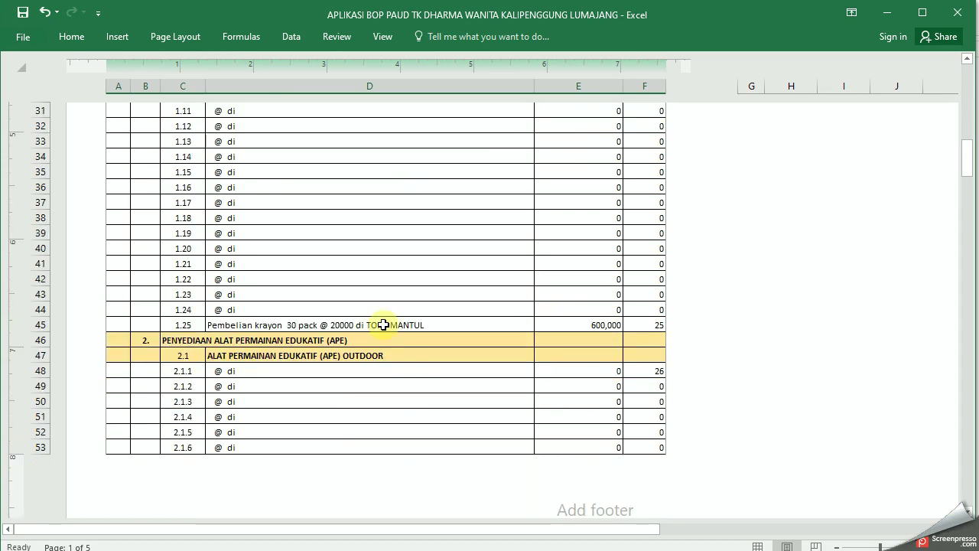
{"action": "scroll", "coordinate": [402, 312], "scroll_direction": "up", "scroll_amount": 10}
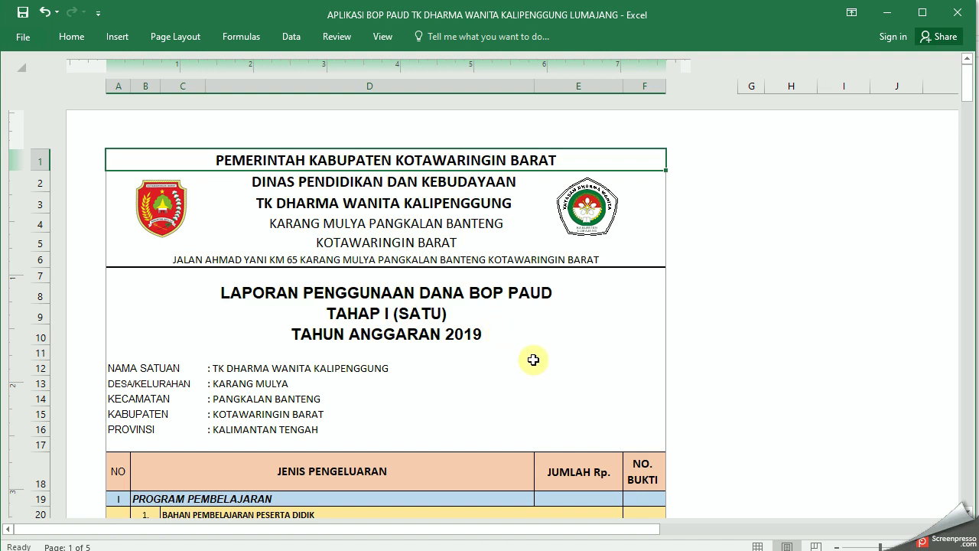
Return to the Tahap I home menu, open Kuitansi and review receipt number 1 from top to bottom
{"action": "left_click_drag", "start_coordinate": [646, 531], "coordinate": [926, 528]}
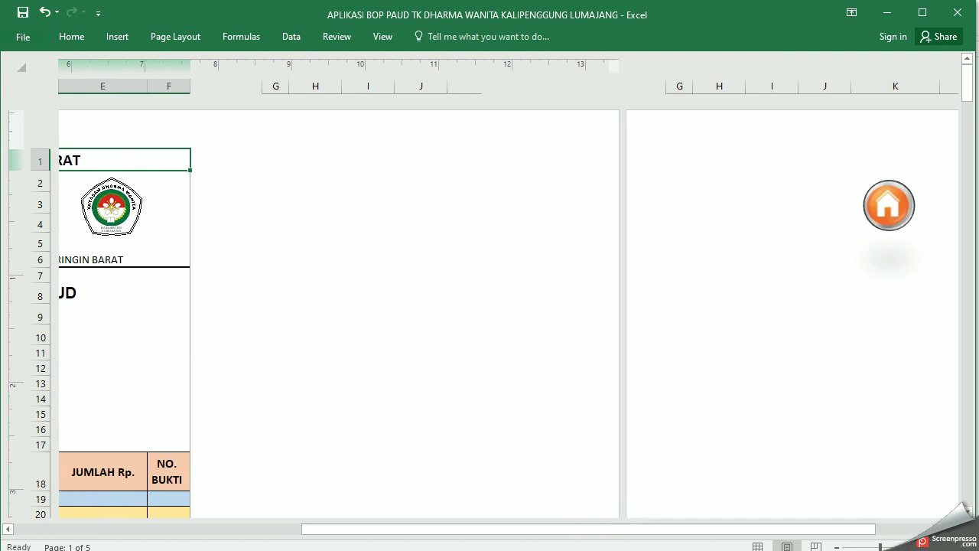
{"action": "left_click", "coordinate": [892, 210]}
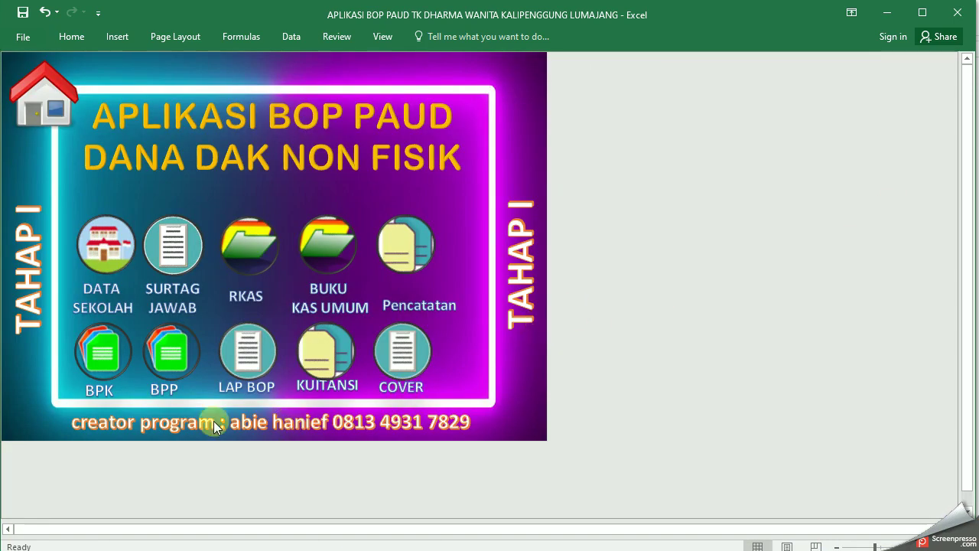
{"action": "left_click", "coordinate": [334, 353]}
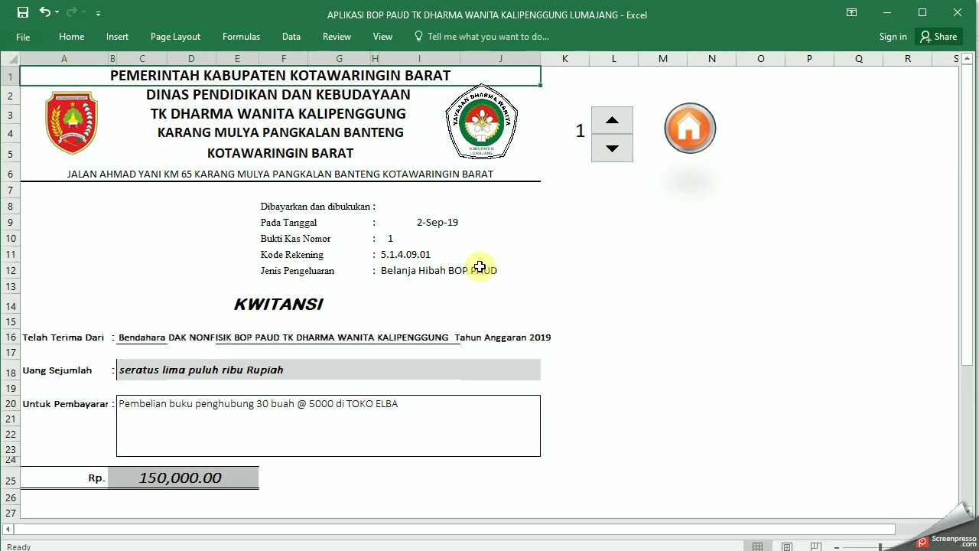
{"action": "scroll", "coordinate": [477, 267], "scroll_direction": "down", "scroll_amount": 5}
{"action": "scroll", "coordinate": [477, 267], "scroll_direction": "up", "scroll_amount": 5}
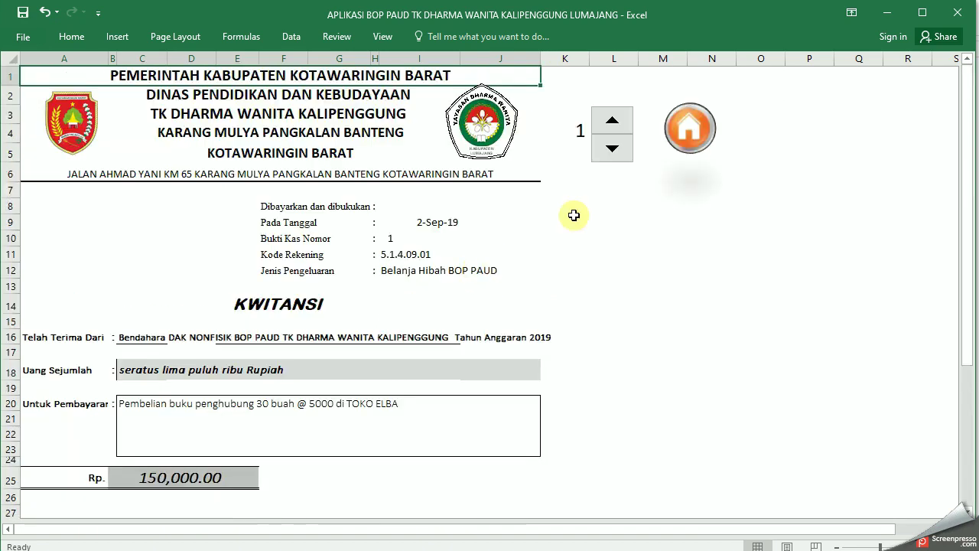
Advance the Kwitansi to receipt 3, go back to receipt 2 and review it down to the end
{"action": "left_click", "coordinate": [615, 125]}
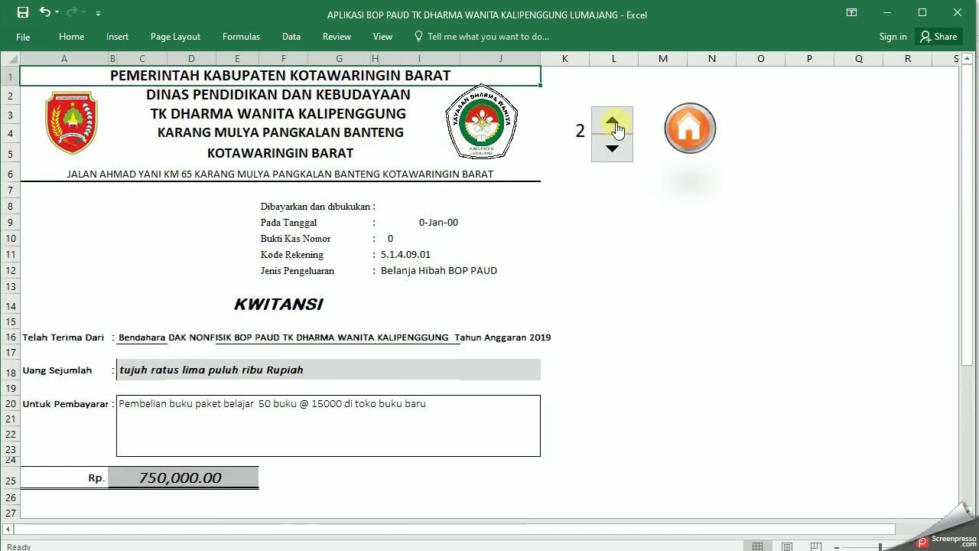
{"action": "left_click", "coordinate": [615, 126]}
{"action": "left_click", "coordinate": [612, 122]}
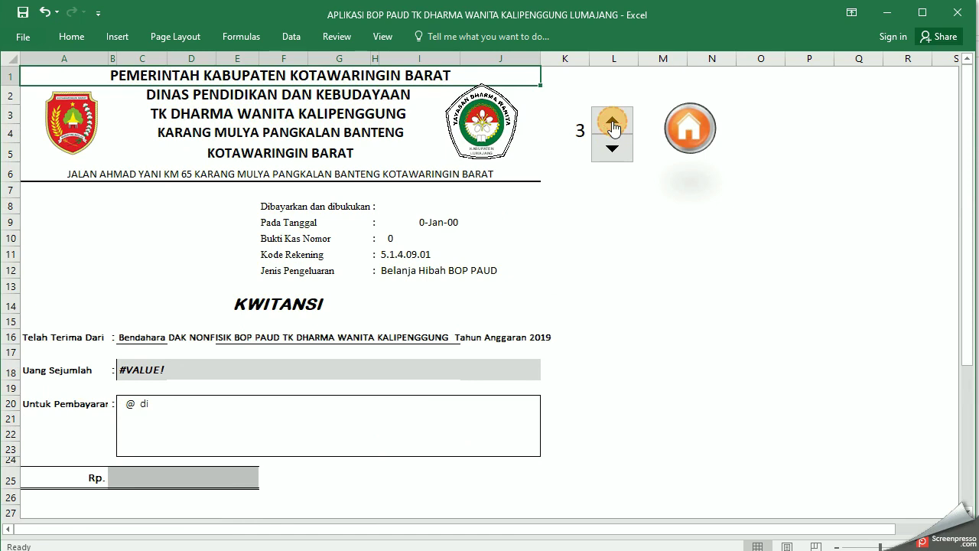
{"action": "left_click", "coordinate": [616, 151]}
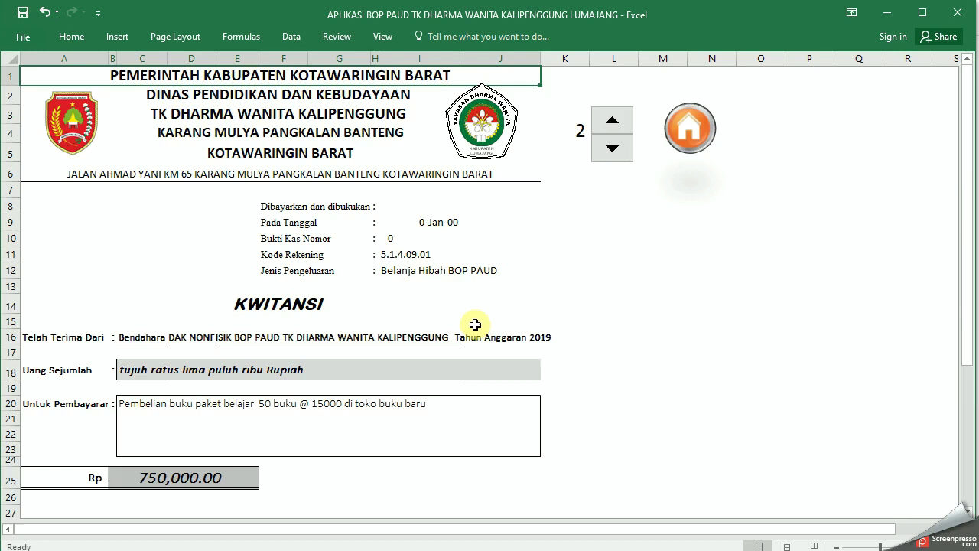
{"action": "scroll", "coordinate": [474, 321], "scroll_direction": "down", "scroll_amount": 10}
{"action": "scroll", "coordinate": [476, 325], "scroll_direction": "up", "scroll_amount": 10}
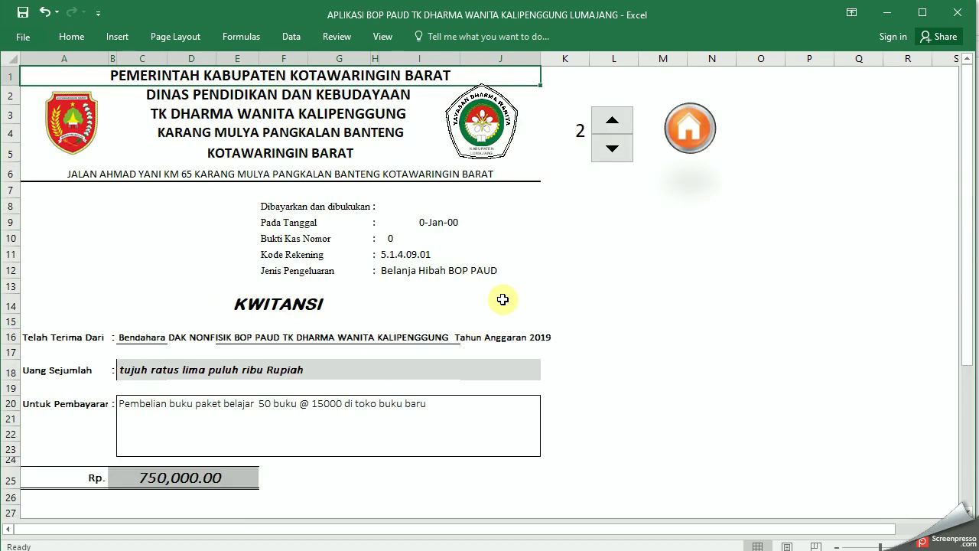
Return to the Tahap I home menu, open the Cover and examine its Laporan Pertanggung Jawaban title block
{"action": "left_click", "coordinate": [702, 133]}
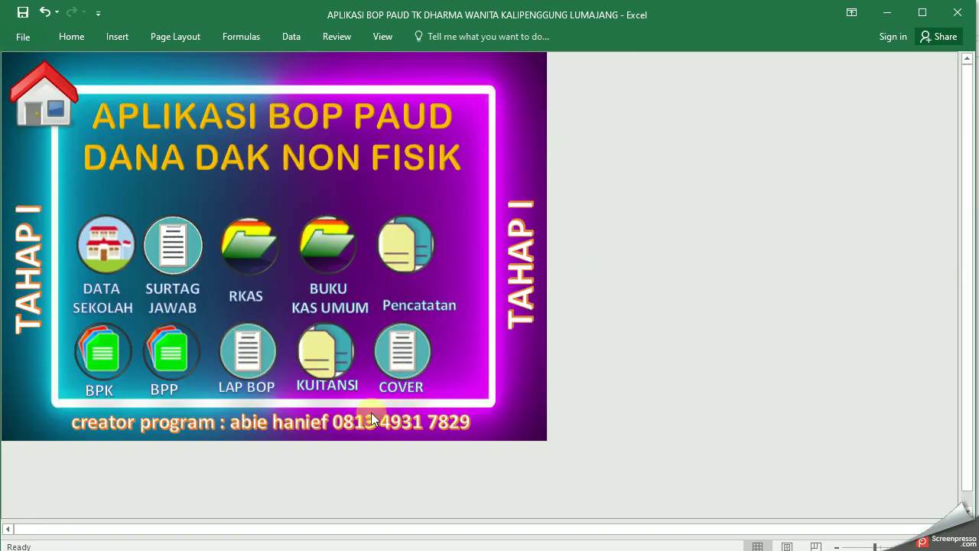
{"action": "left_click", "coordinate": [395, 351]}
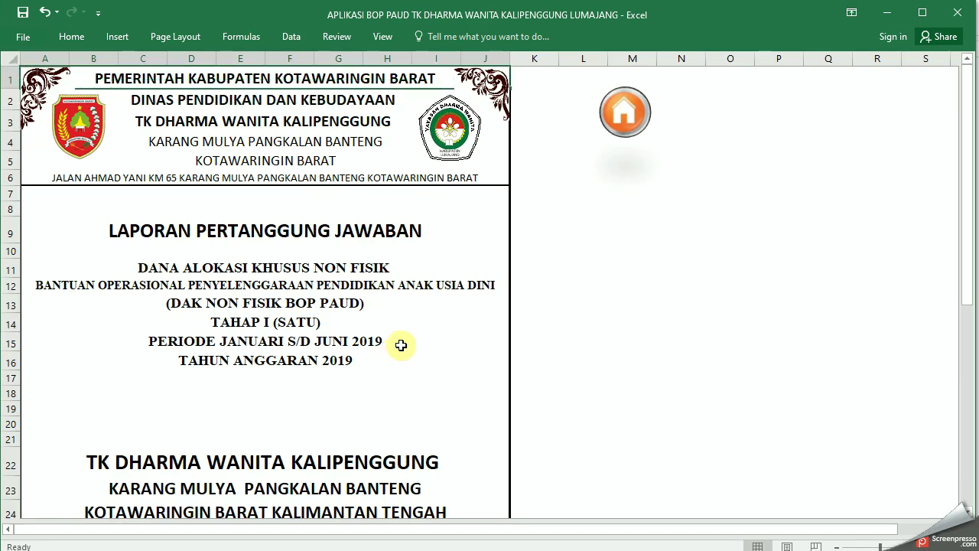
{"action": "scroll", "coordinate": [395, 351], "scroll_direction": "down", "scroll_amount": 10}
{"action": "scroll", "coordinate": [399, 345], "scroll_direction": "up", "scroll_amount": 10}
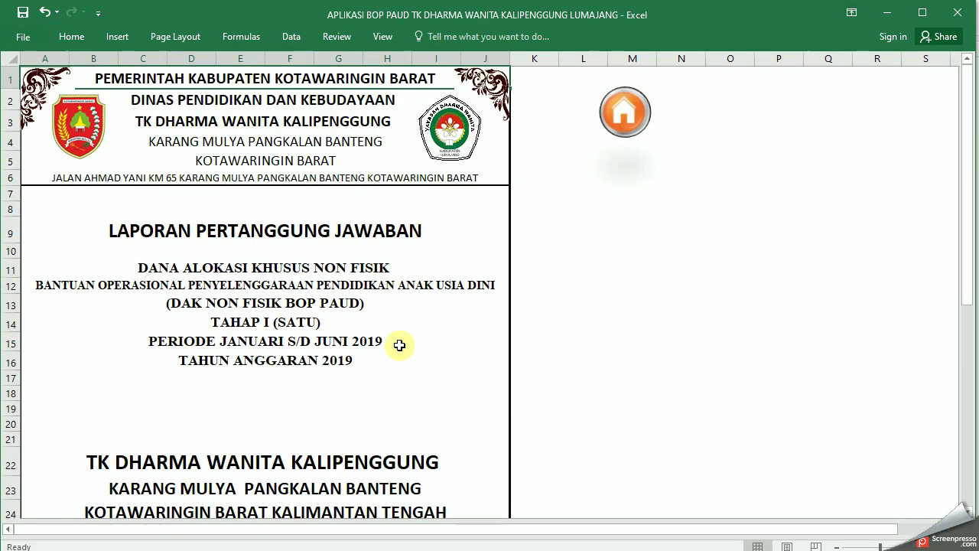
{"action": "left_click", "coordinate": [361, 269]}
{"action": "left_click", "coordinate": [380, 234]}
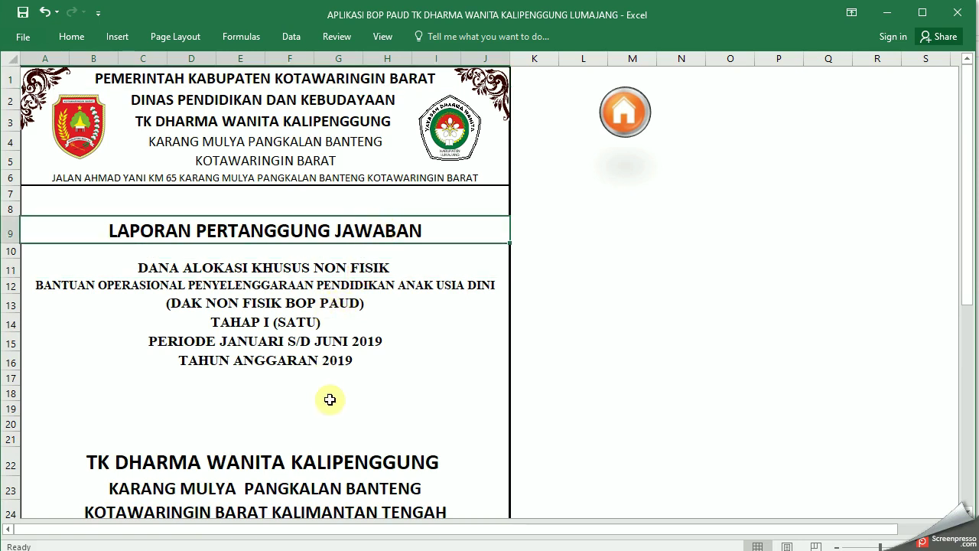
Review the cover down to its Tahun Anggaran line, and return through the Tahap I menu to the opening Tahap 1/Tahap 2 screen
{"action": "scroll", "coordinate": [328, 398], "scroll_direction": "down", "scroll_amount": 3}
{"action": "scroll", "coordinate": [337, 401], "scroll_direction": "down", "scroll_amount": 5}
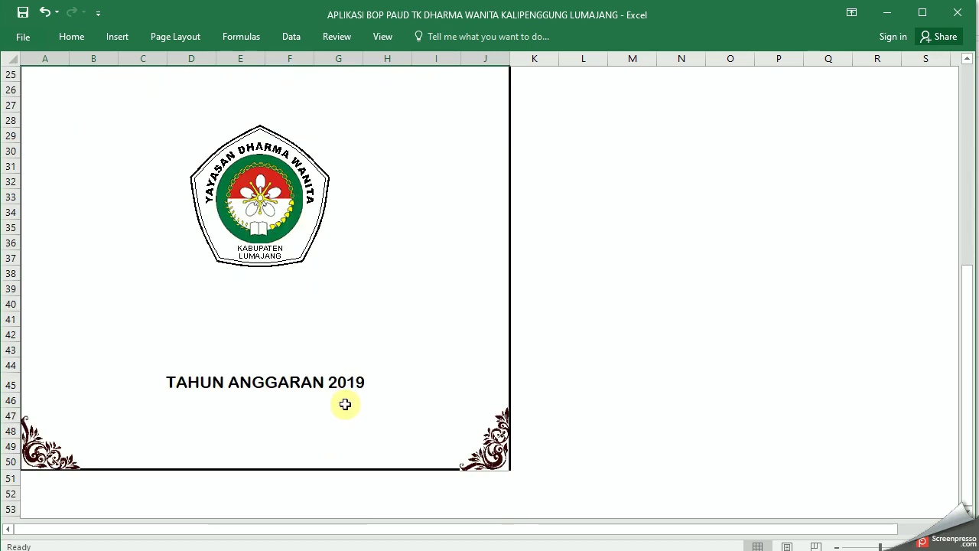
{"action": "scroll", "coordinate": [345, 404], "scroll_direction": "up", "scroll_amount": 8}
{"action": "left_click", "coordinate": [627, 325]}
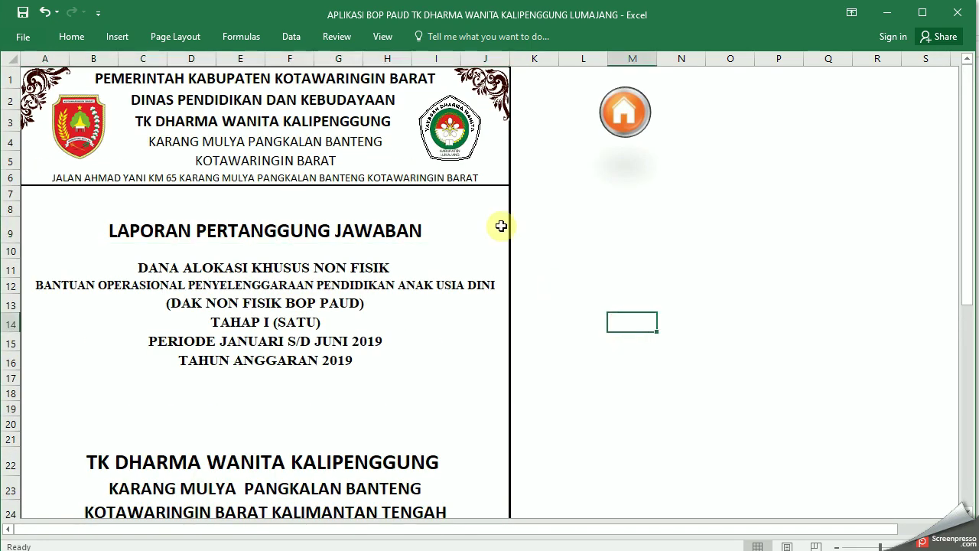
{"action": "left_click", "coordinate": [624, 107]}
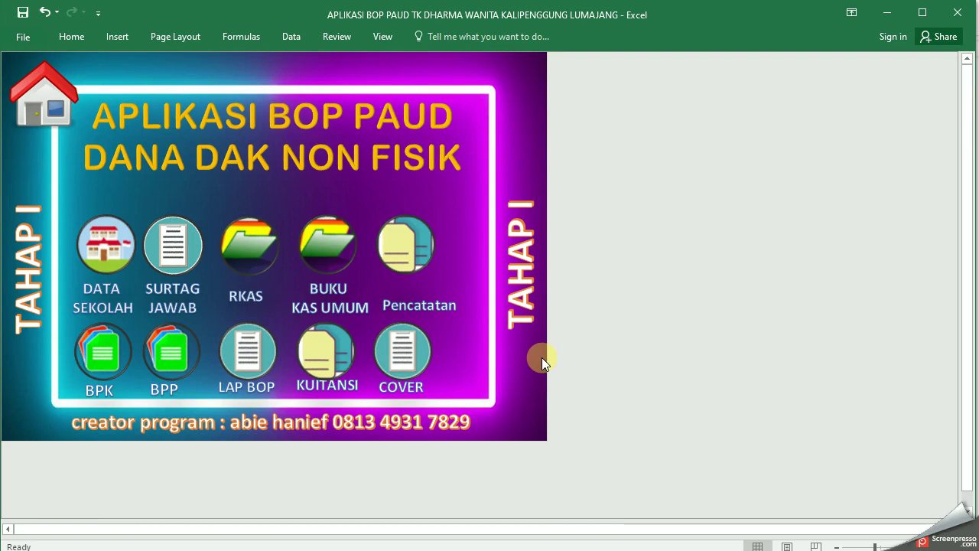
{"action": "left_click", "coordinate": [48, 92]}
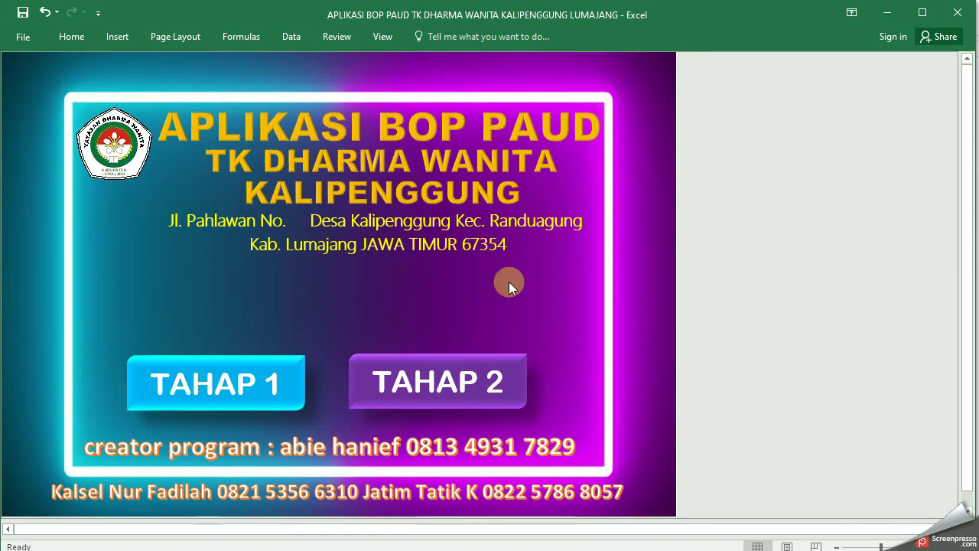